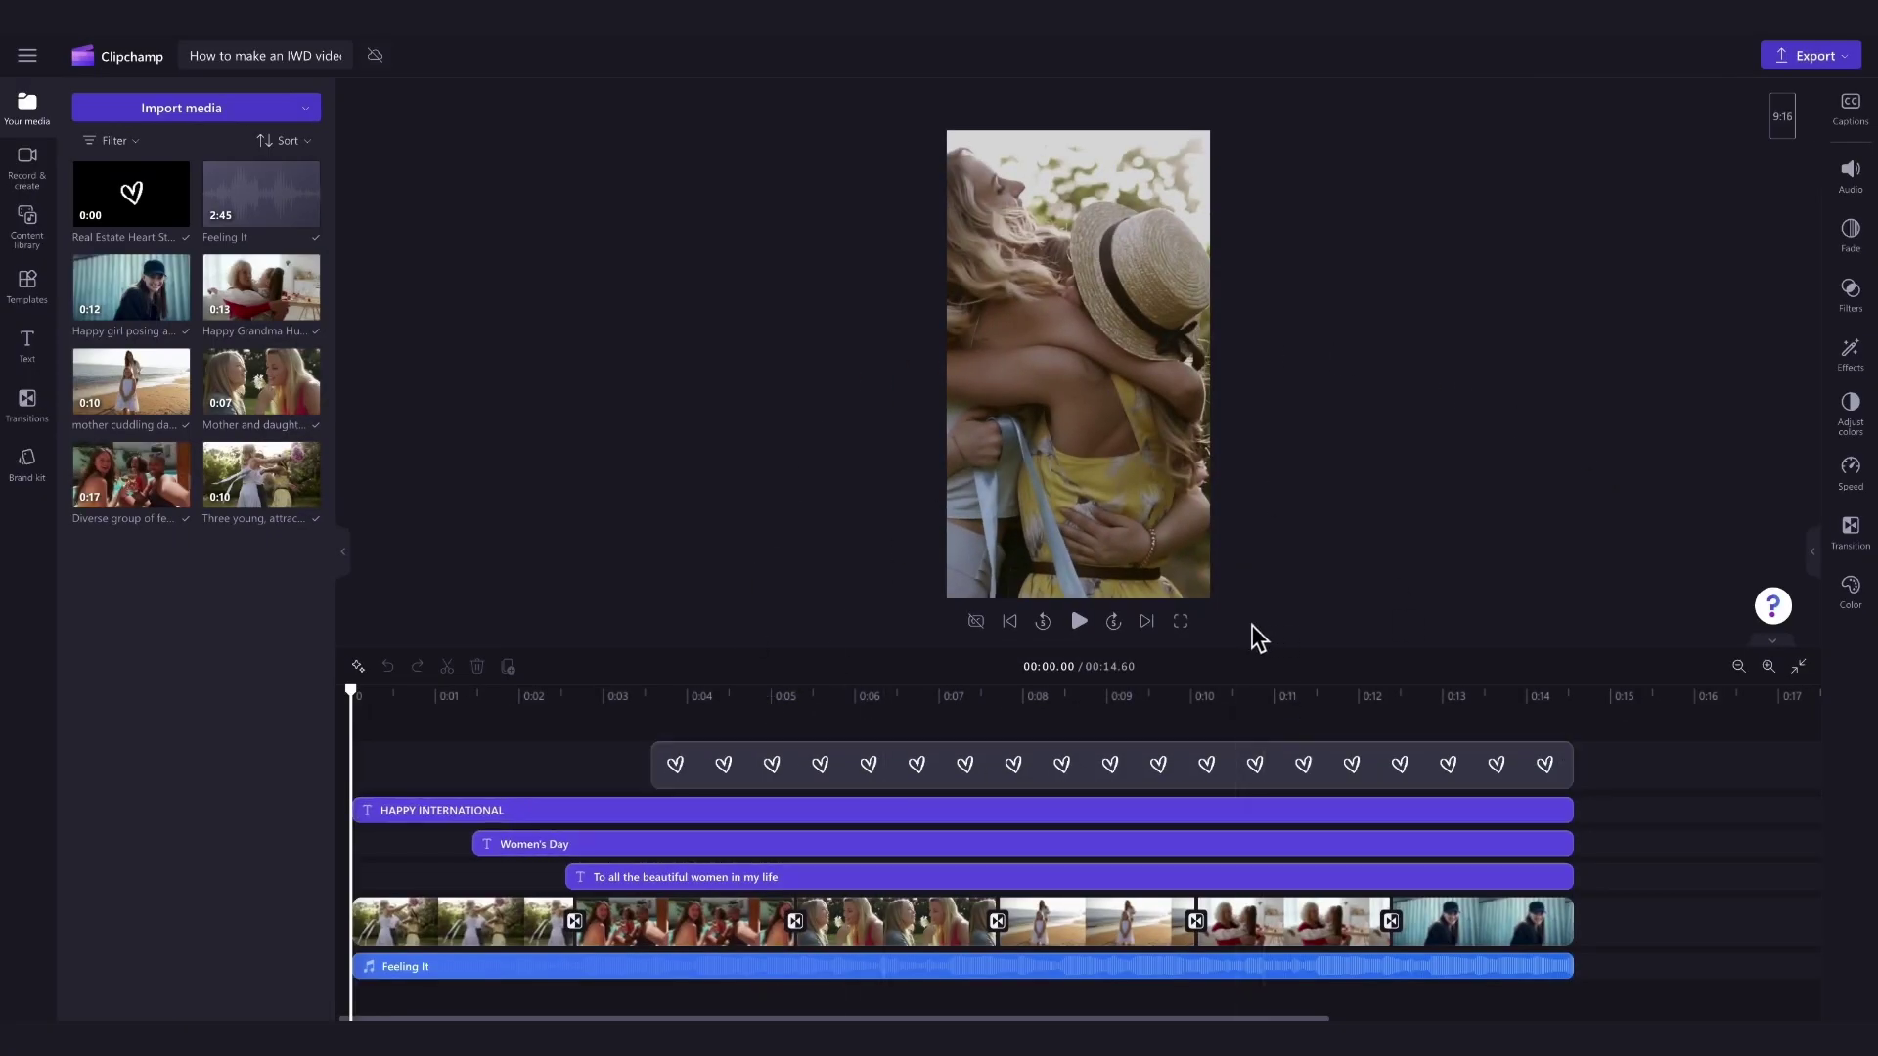
# Preview the template, then import all six My video clips from the Tutorial folder
pyautogui.click(1079, 623)
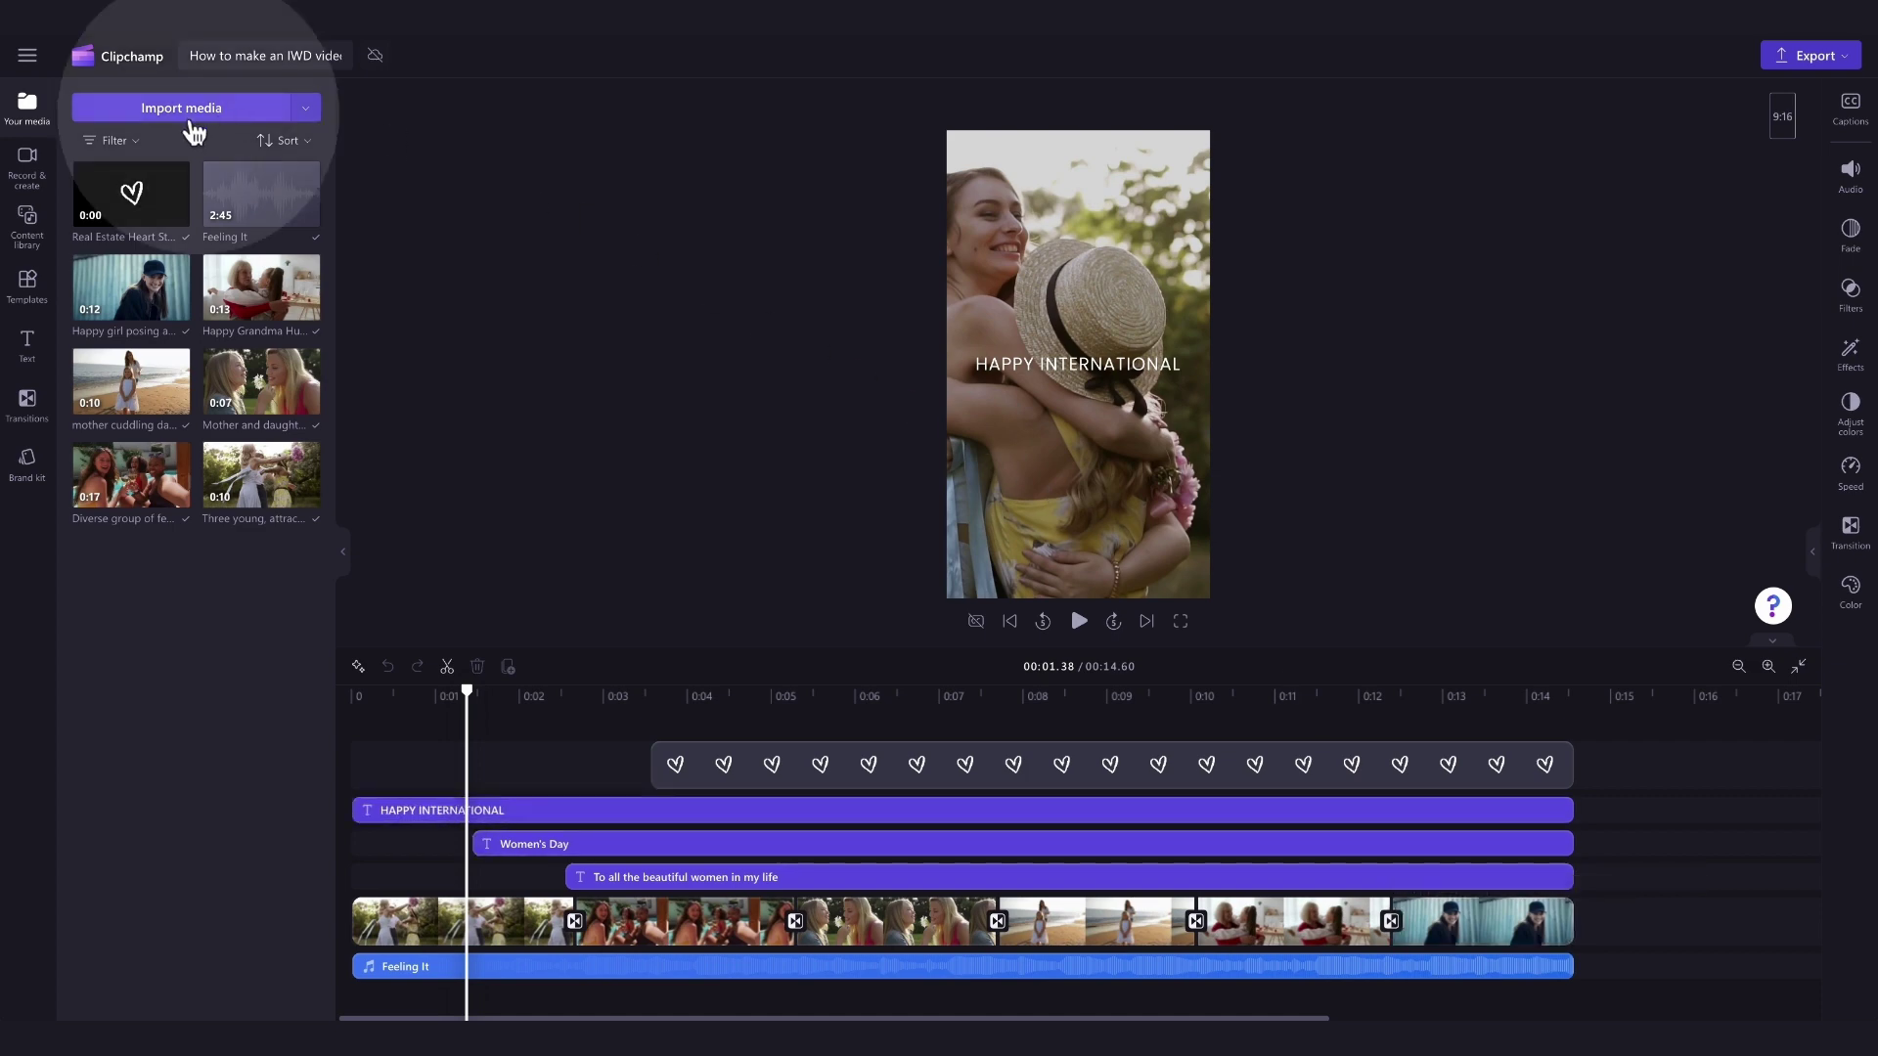
pyautogui.click(186, 108)
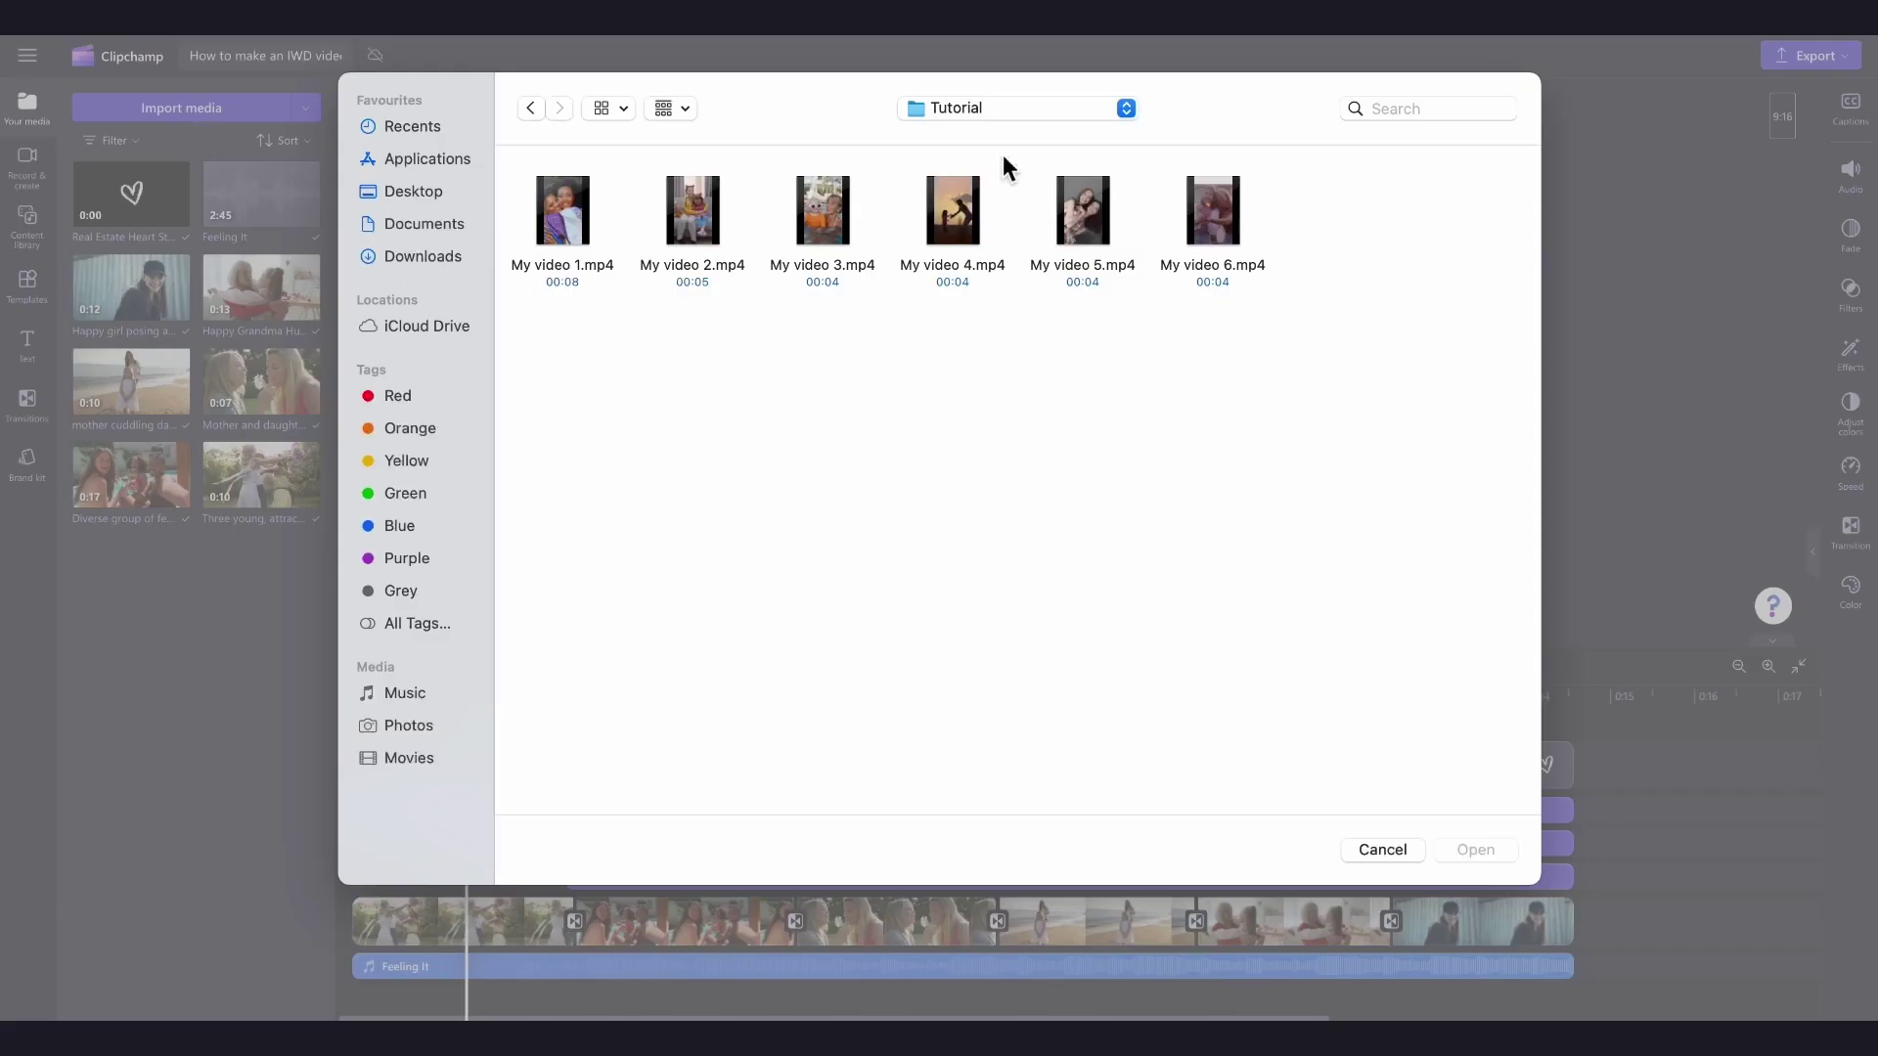
pyautogui.press('super+a')
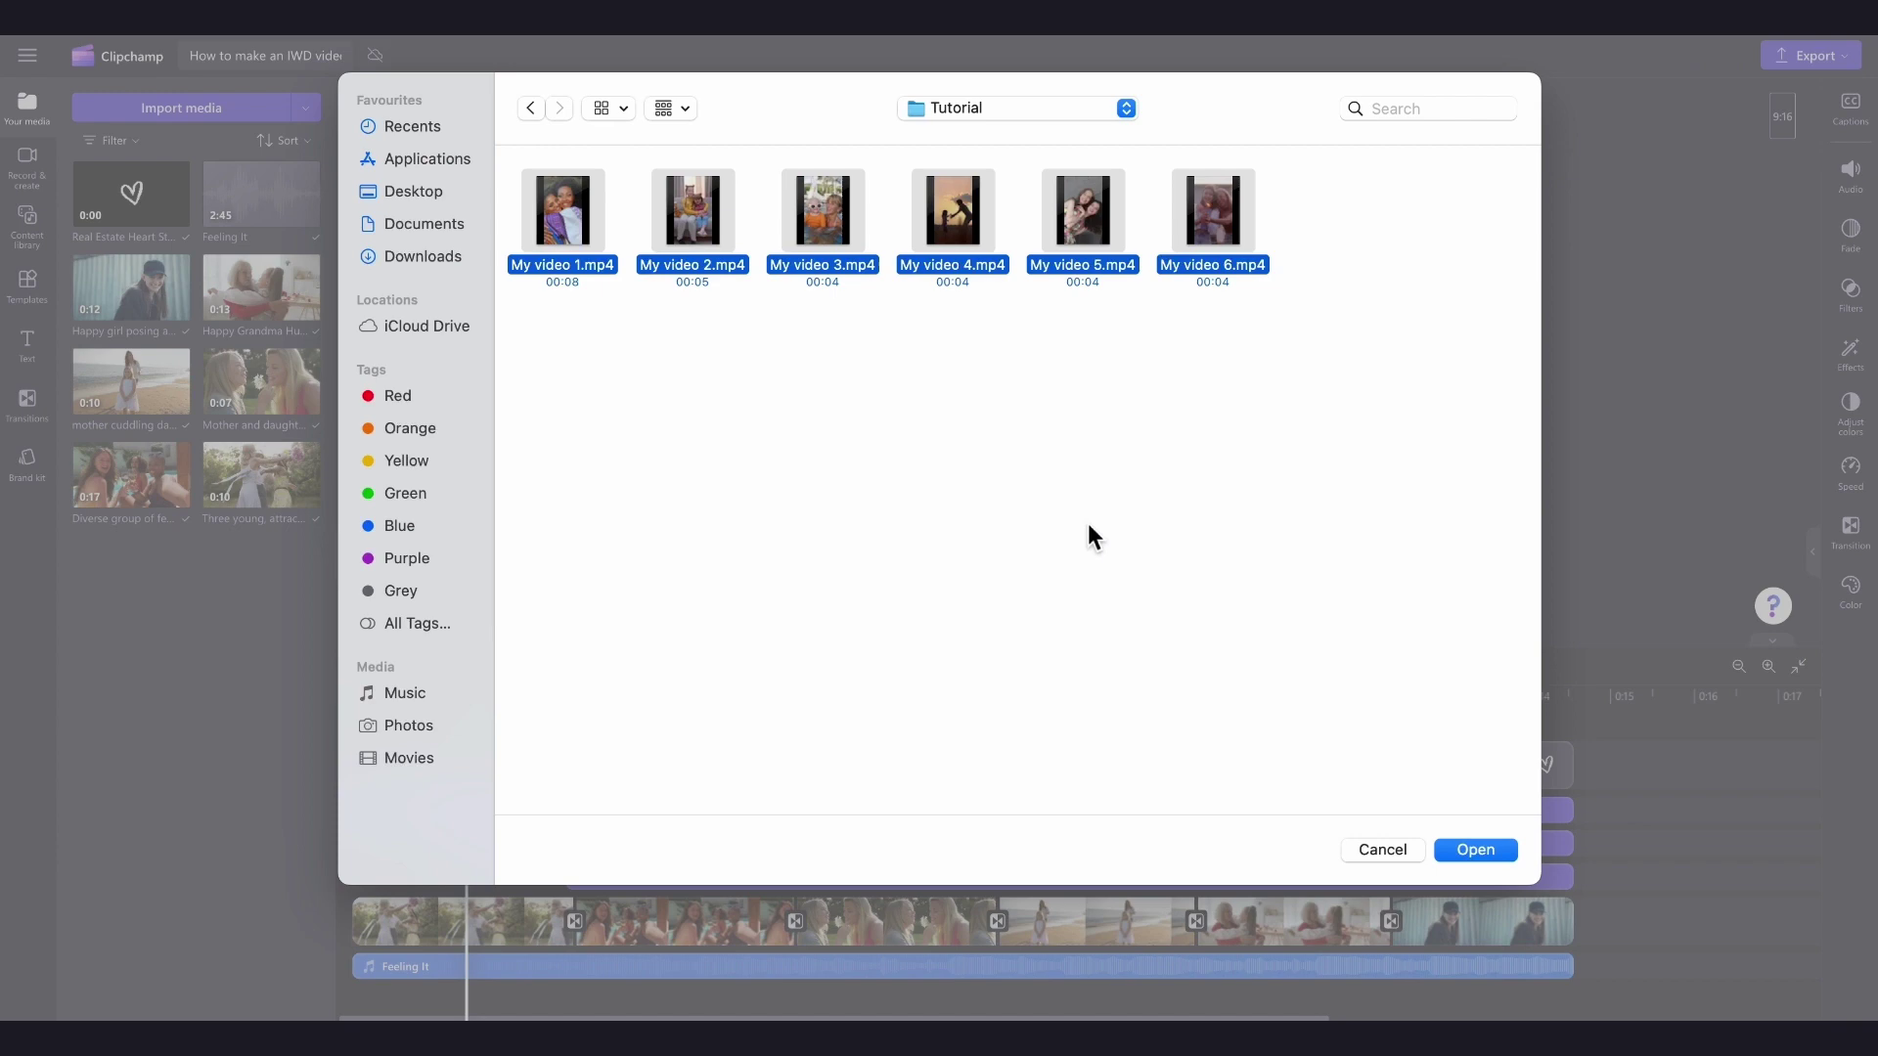
pyautogui.click(1461, 850)
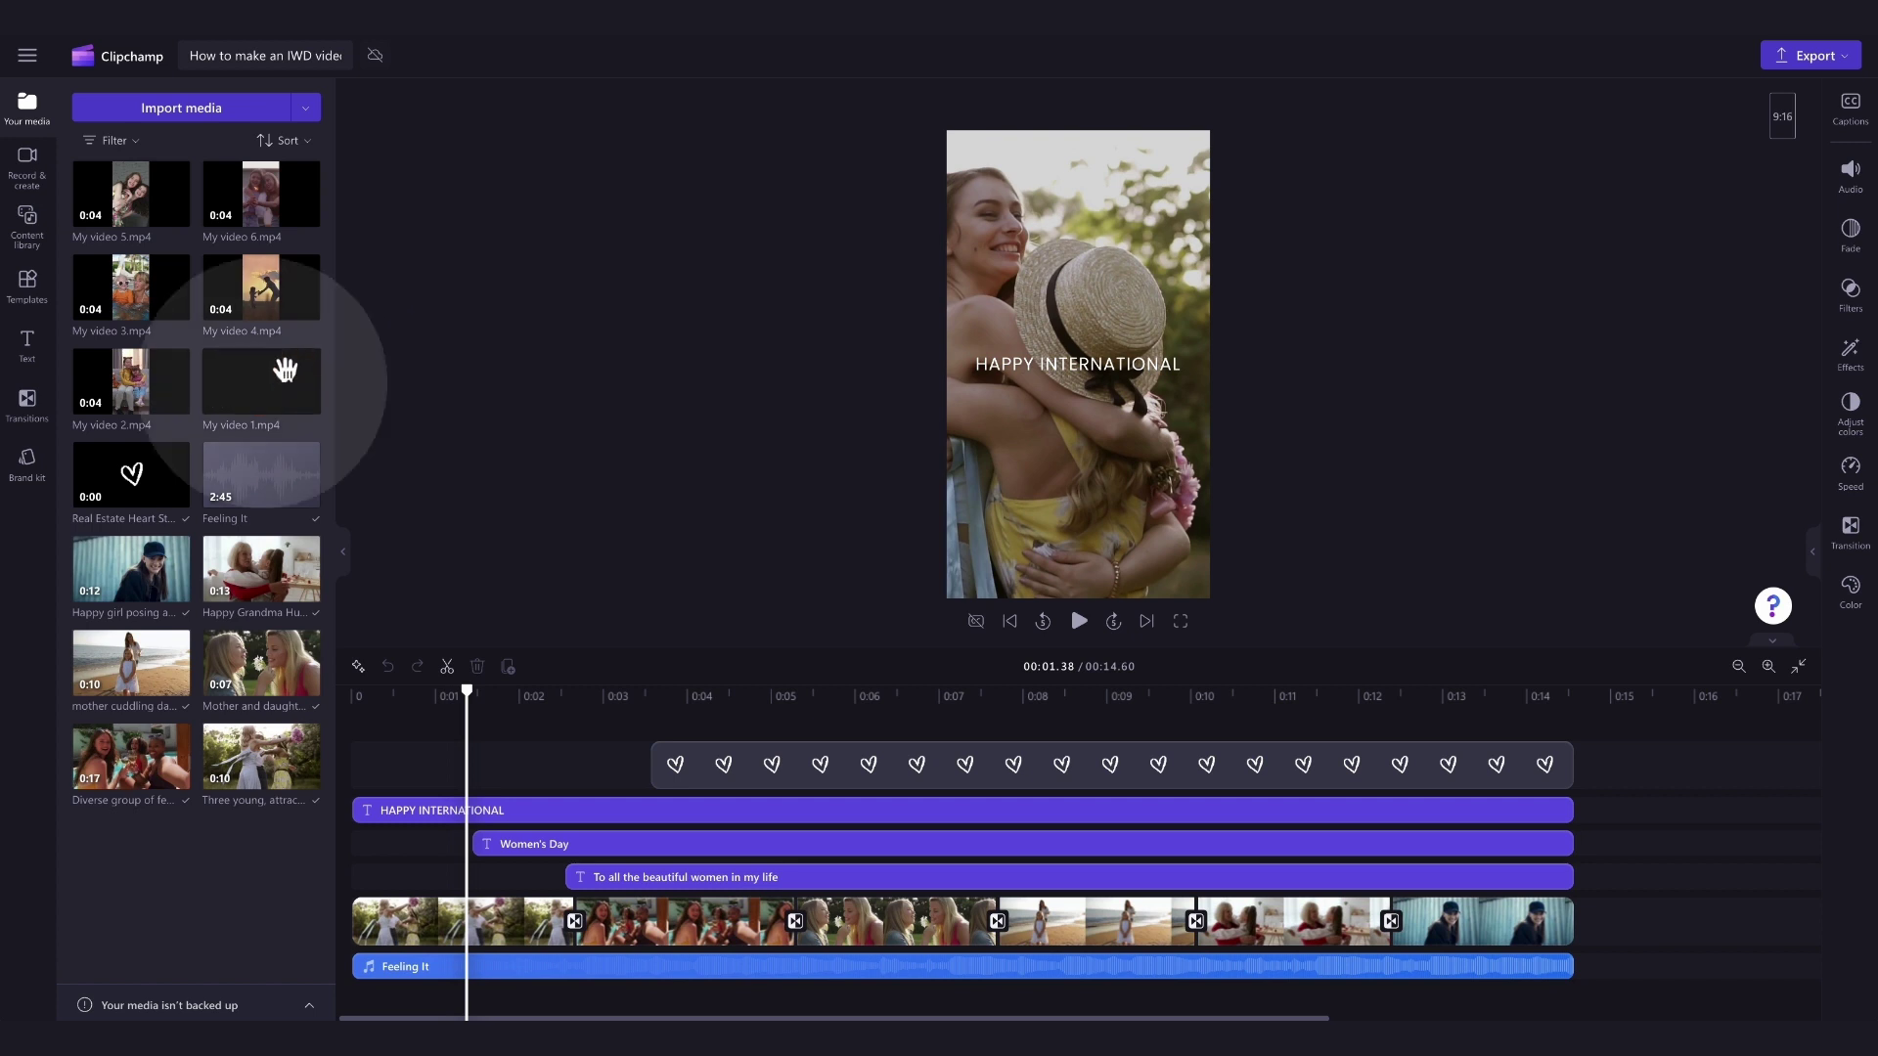
# Replace the six timeline clips with My video 1, 4, 2, 3, 6 and 5, then preview
pyautogui.moveTo(293, 373); pyautogui.dragTo(463, 936)
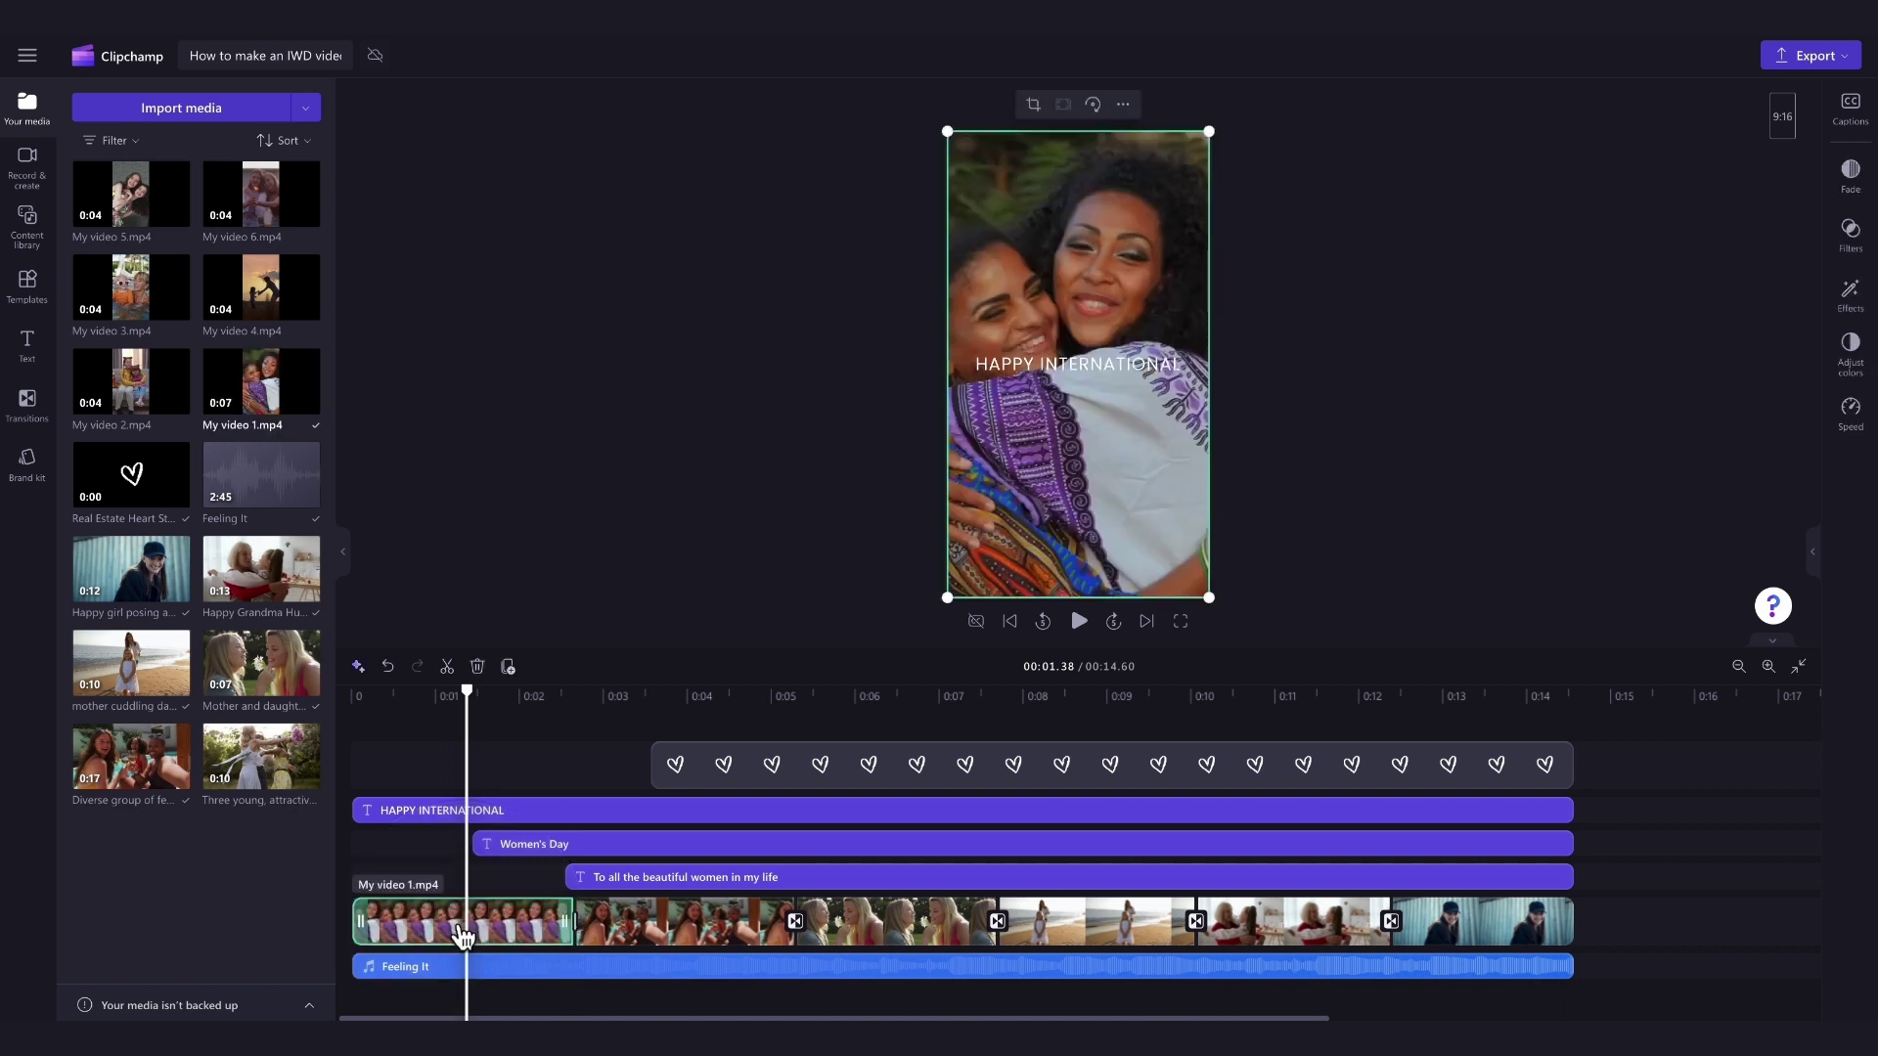
pyautogui.moveTo(274, 293); pyautogui.dragTo(723, 924)
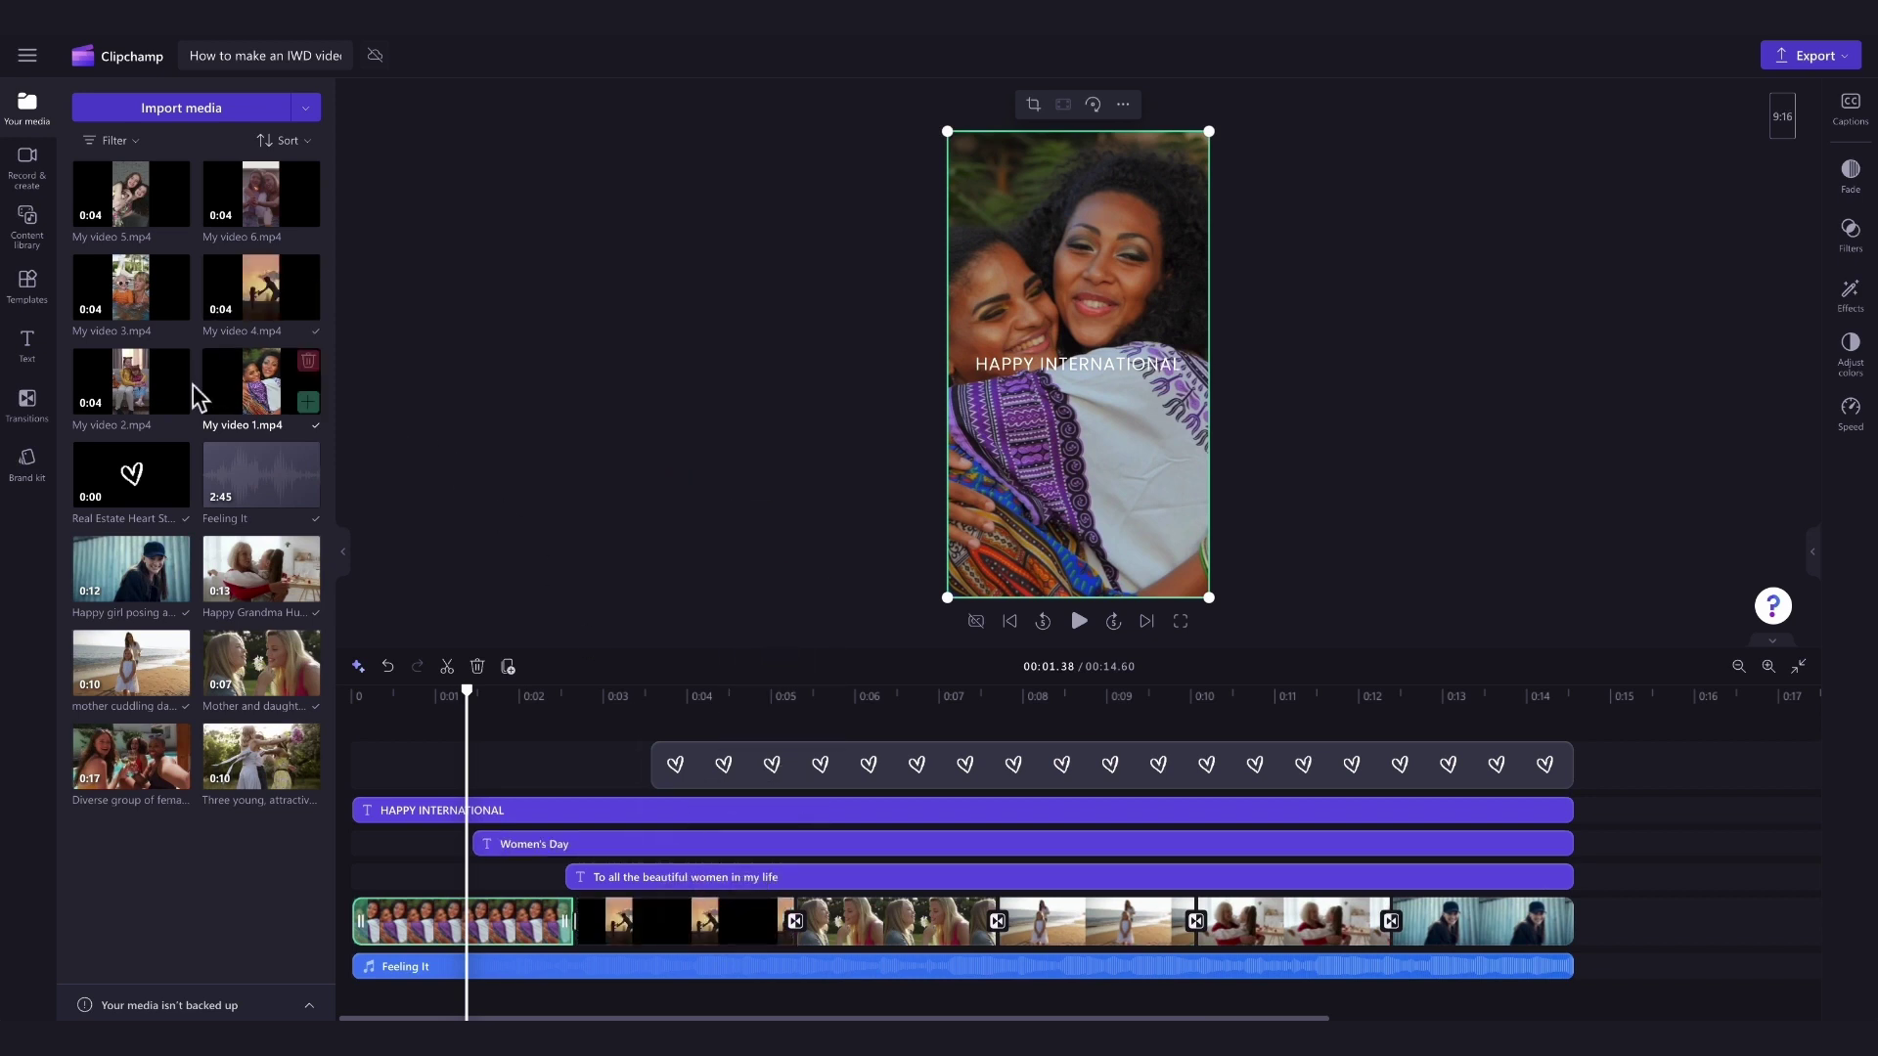
pyautogui.moveTo(329, 411); pyautogui.dragTo(895, 921)
pyautogui.moveTo(131, 286); pyautogui.dragTo(1095, 921)
pyautogui.moveTo(261, 196); pyautogui.dragTo(1291, 922)
pyautogui.moveTo(170, 217); pyautogui.dragTo(1496, 939)
pyautogui.click(1080, 624)
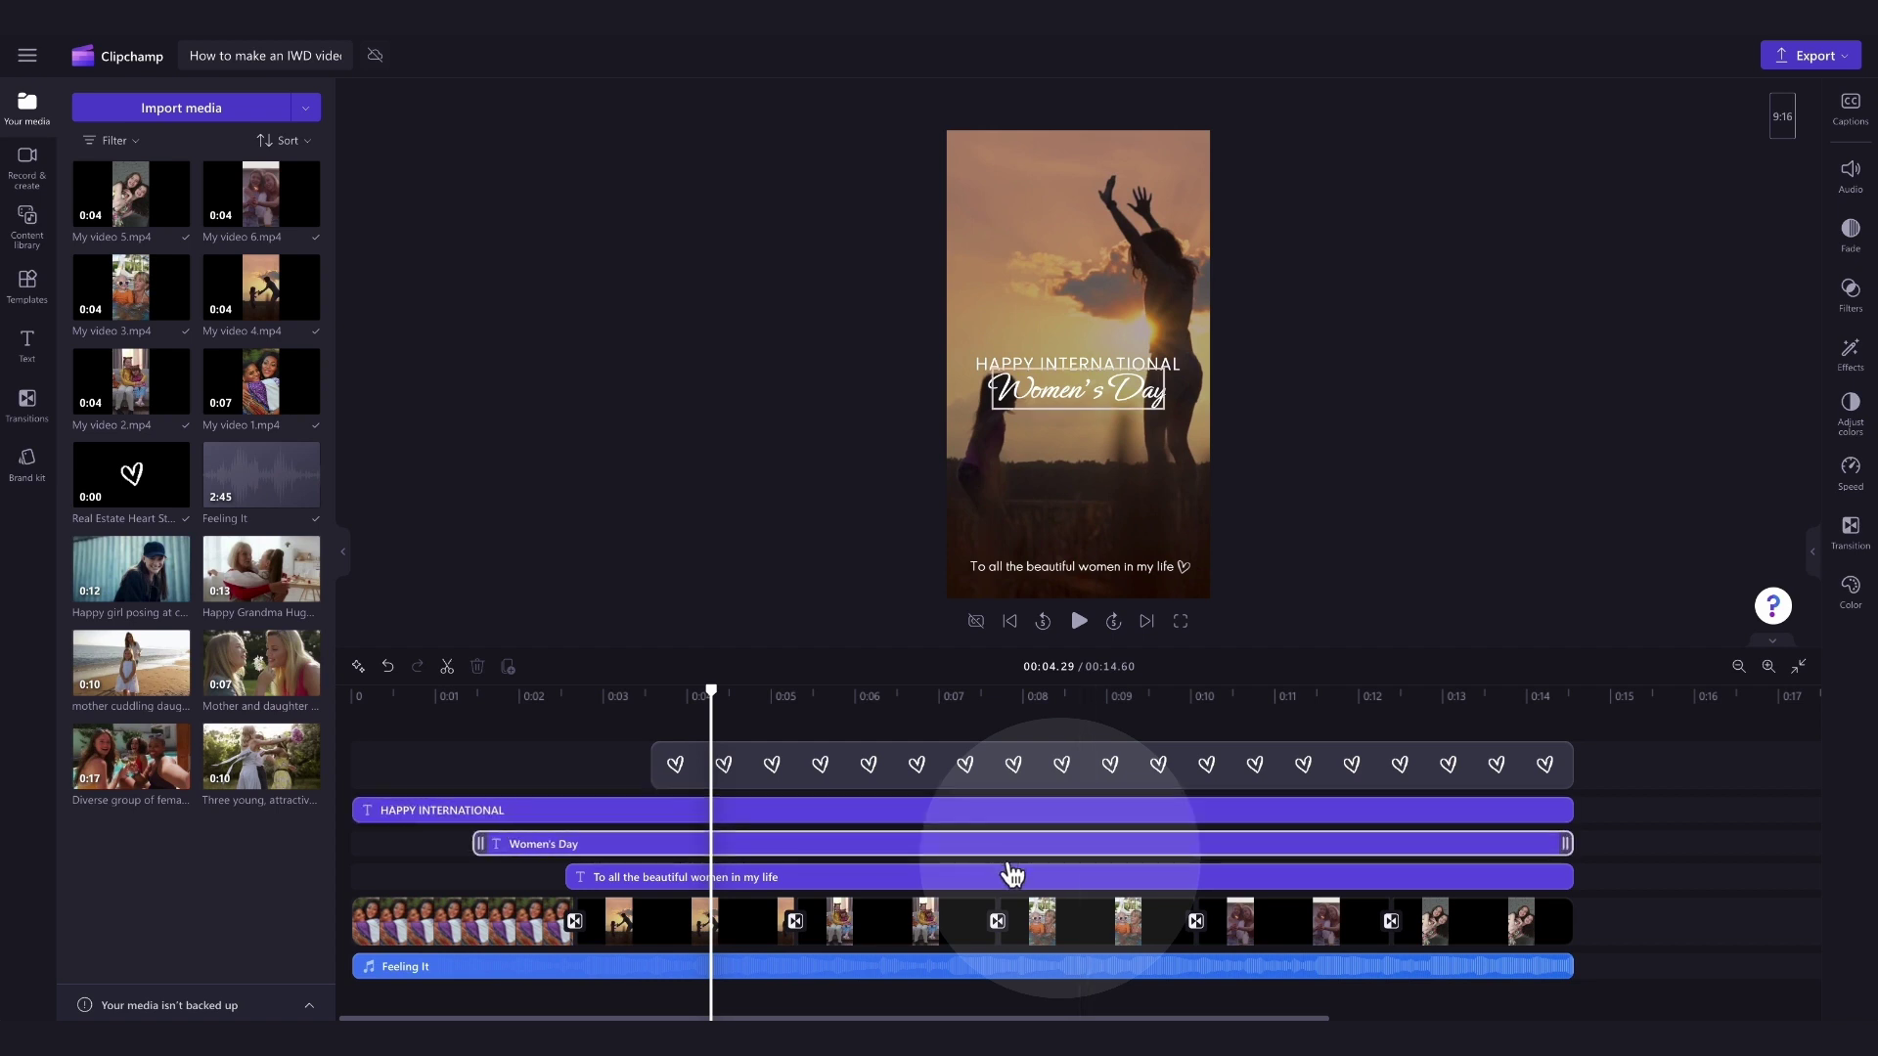
# Replace 'beautiful' with 'incredible' in the bottom caption's text
pyautogui.click(1054, 880)
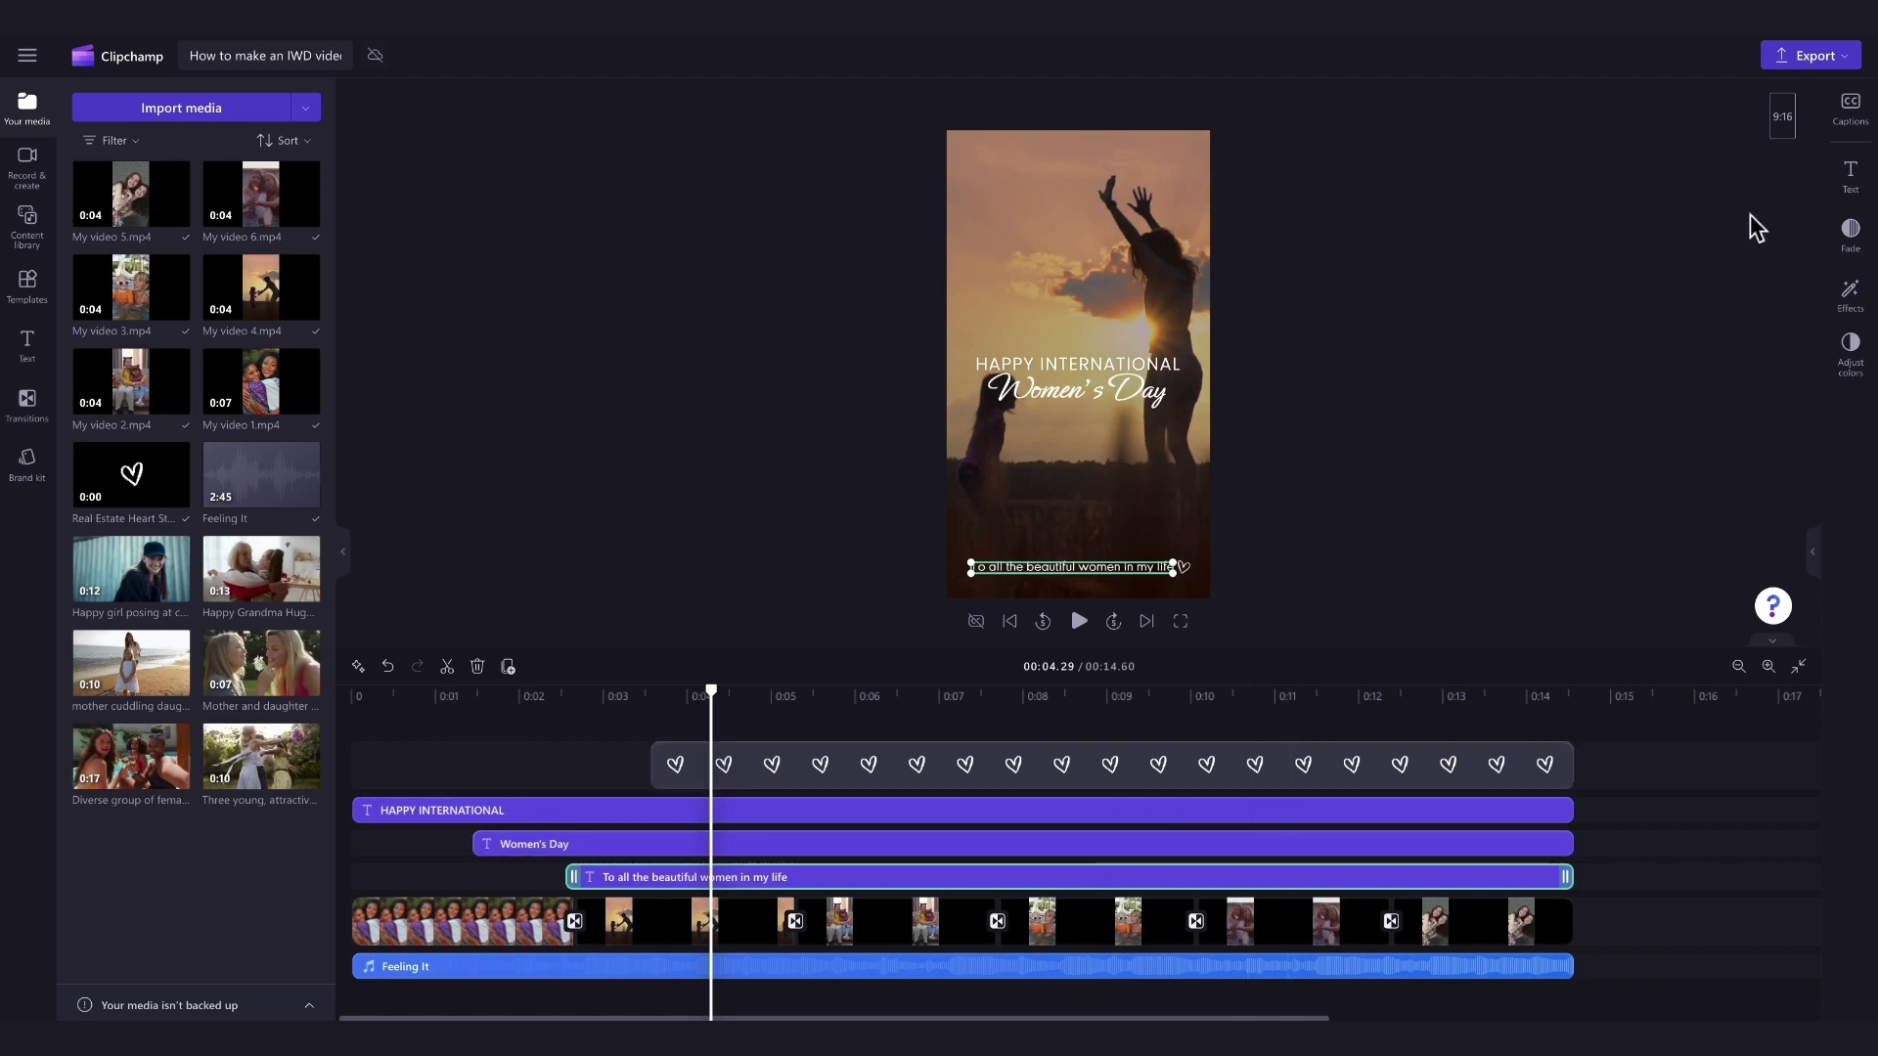
pyautogui.click(1848, 183)
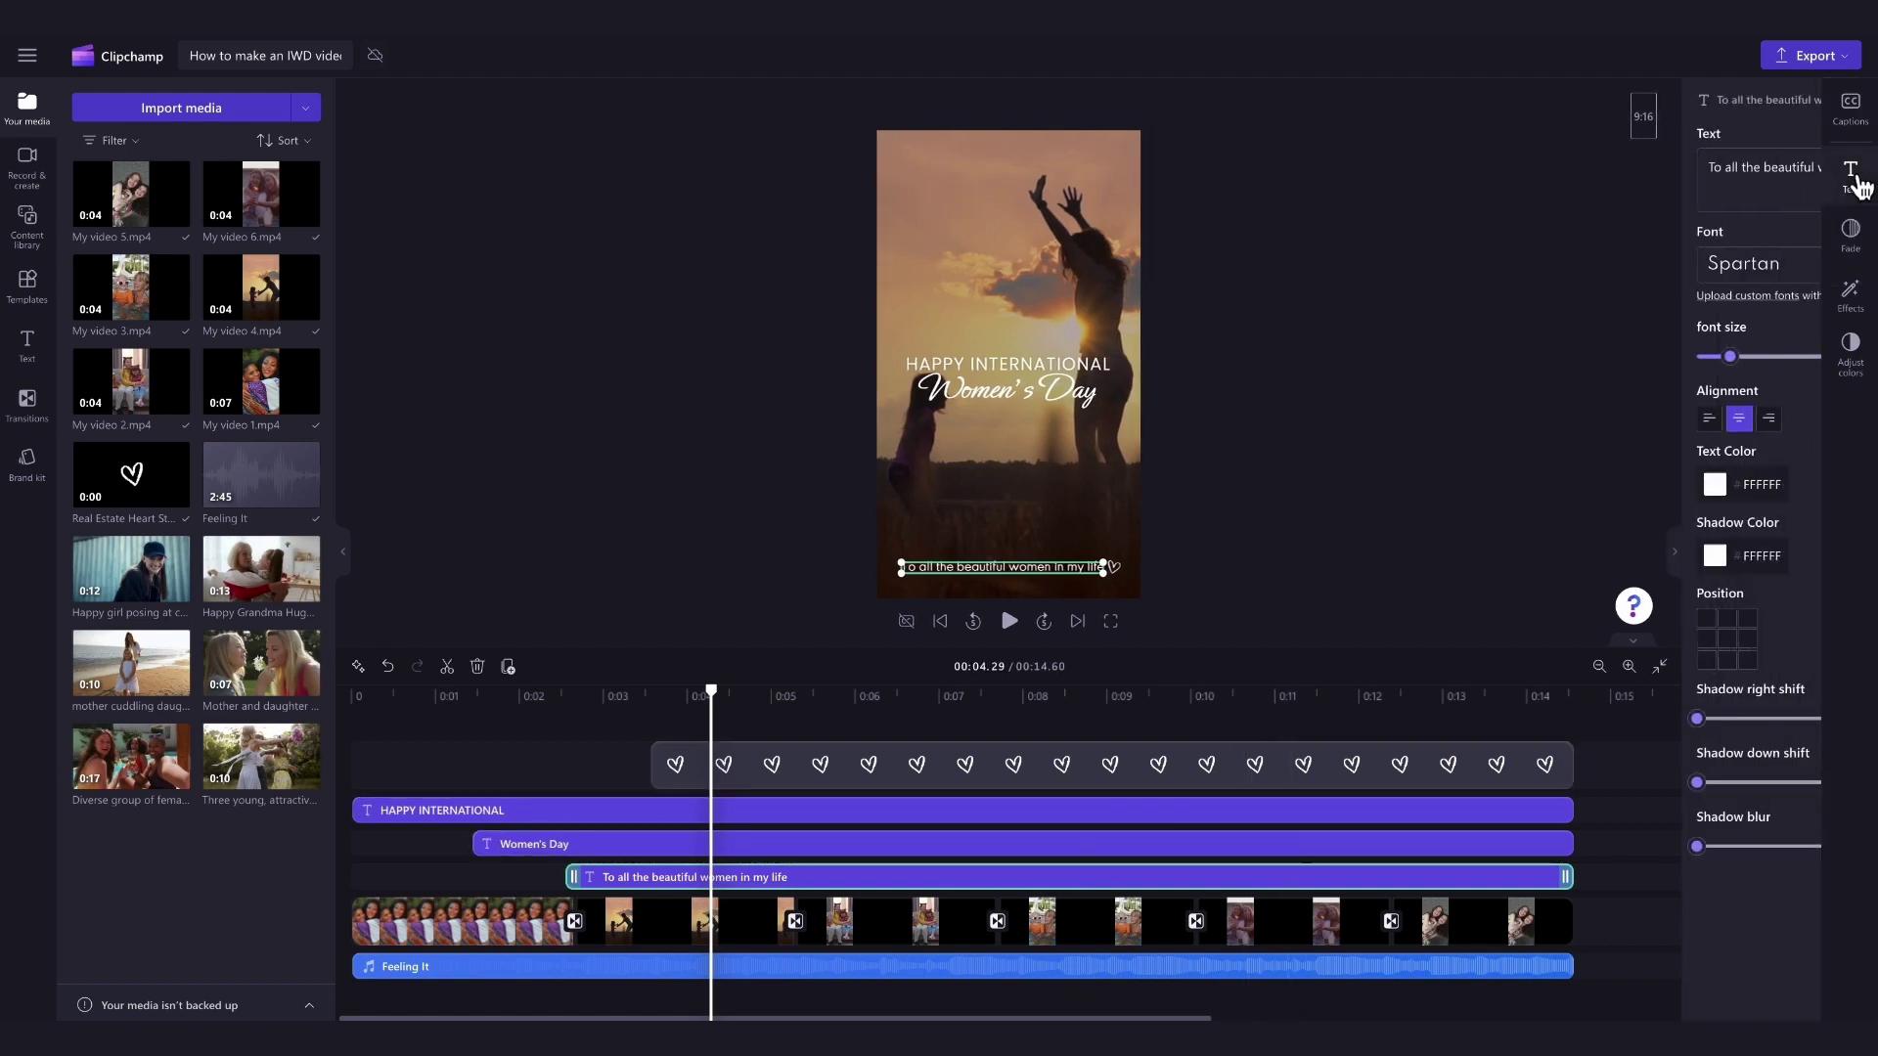
pyautogui.click(1638, 166)
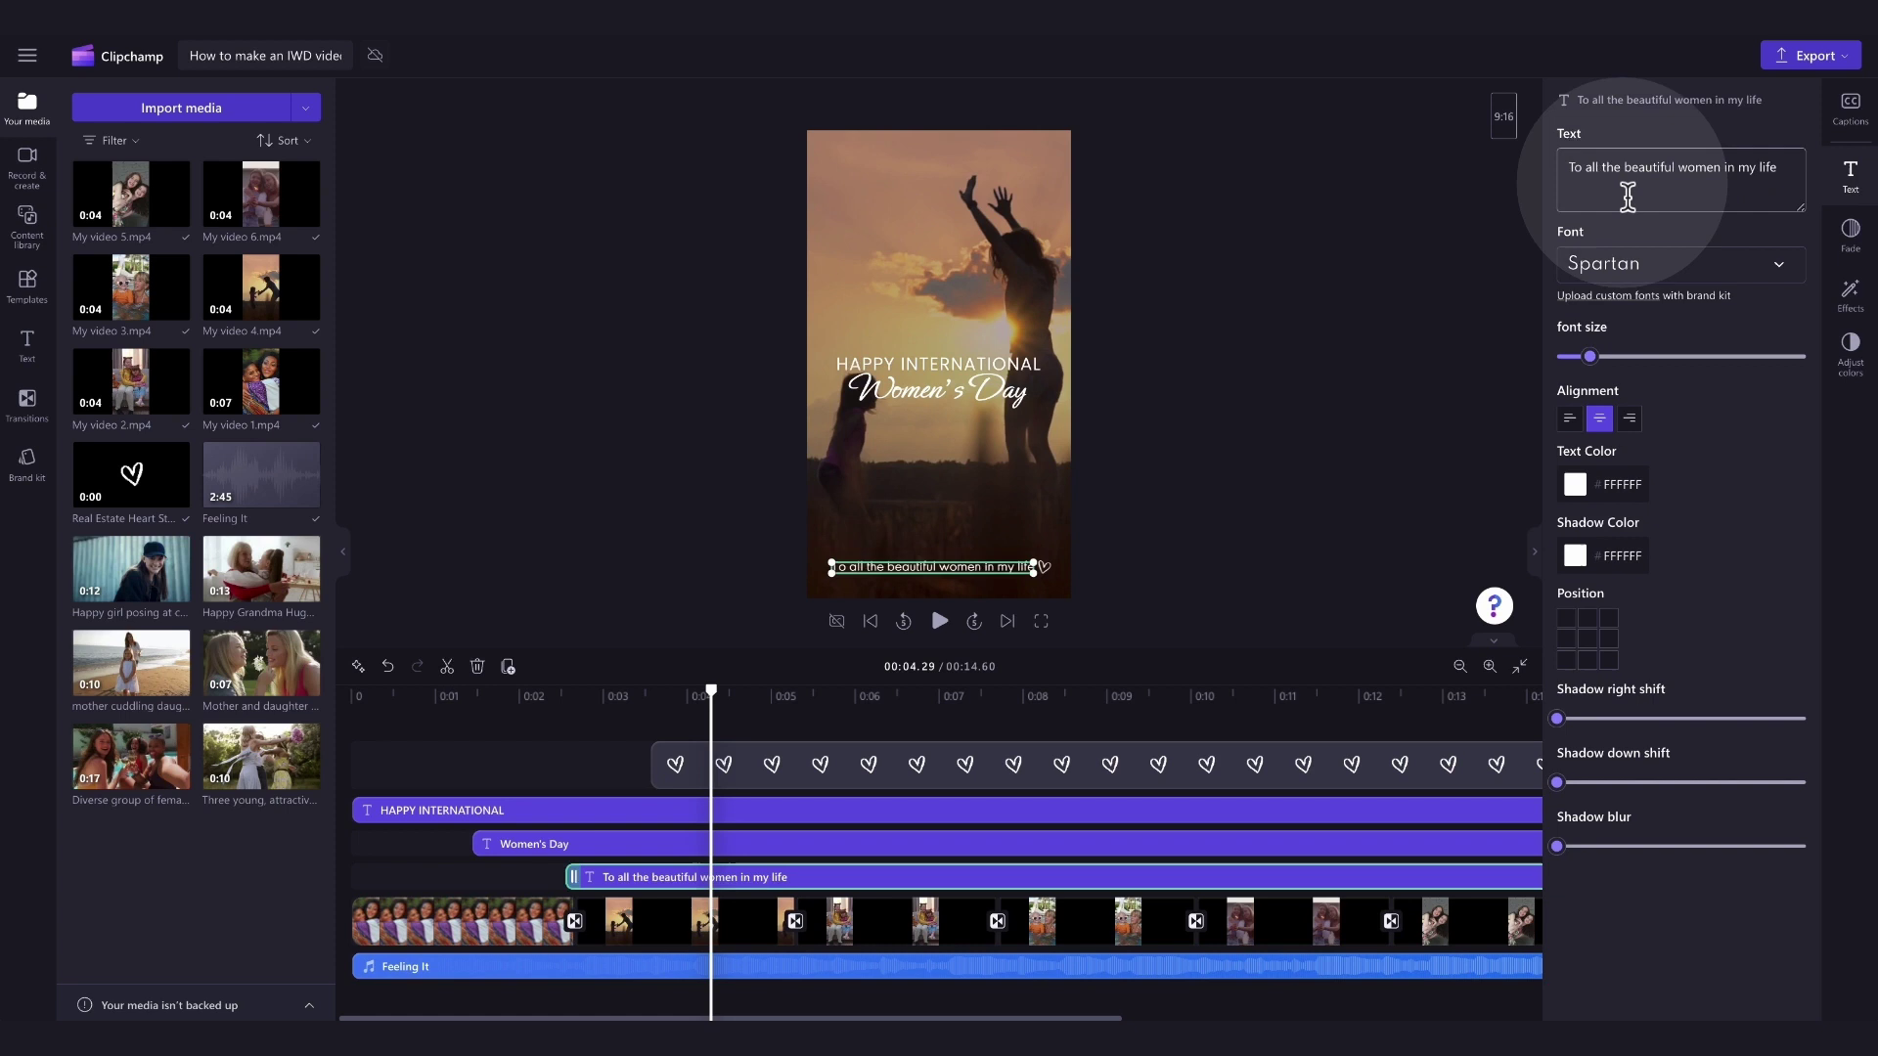
pyautogui.moveTo(1681, 172); pyautogui.dragTo(1648, 172)
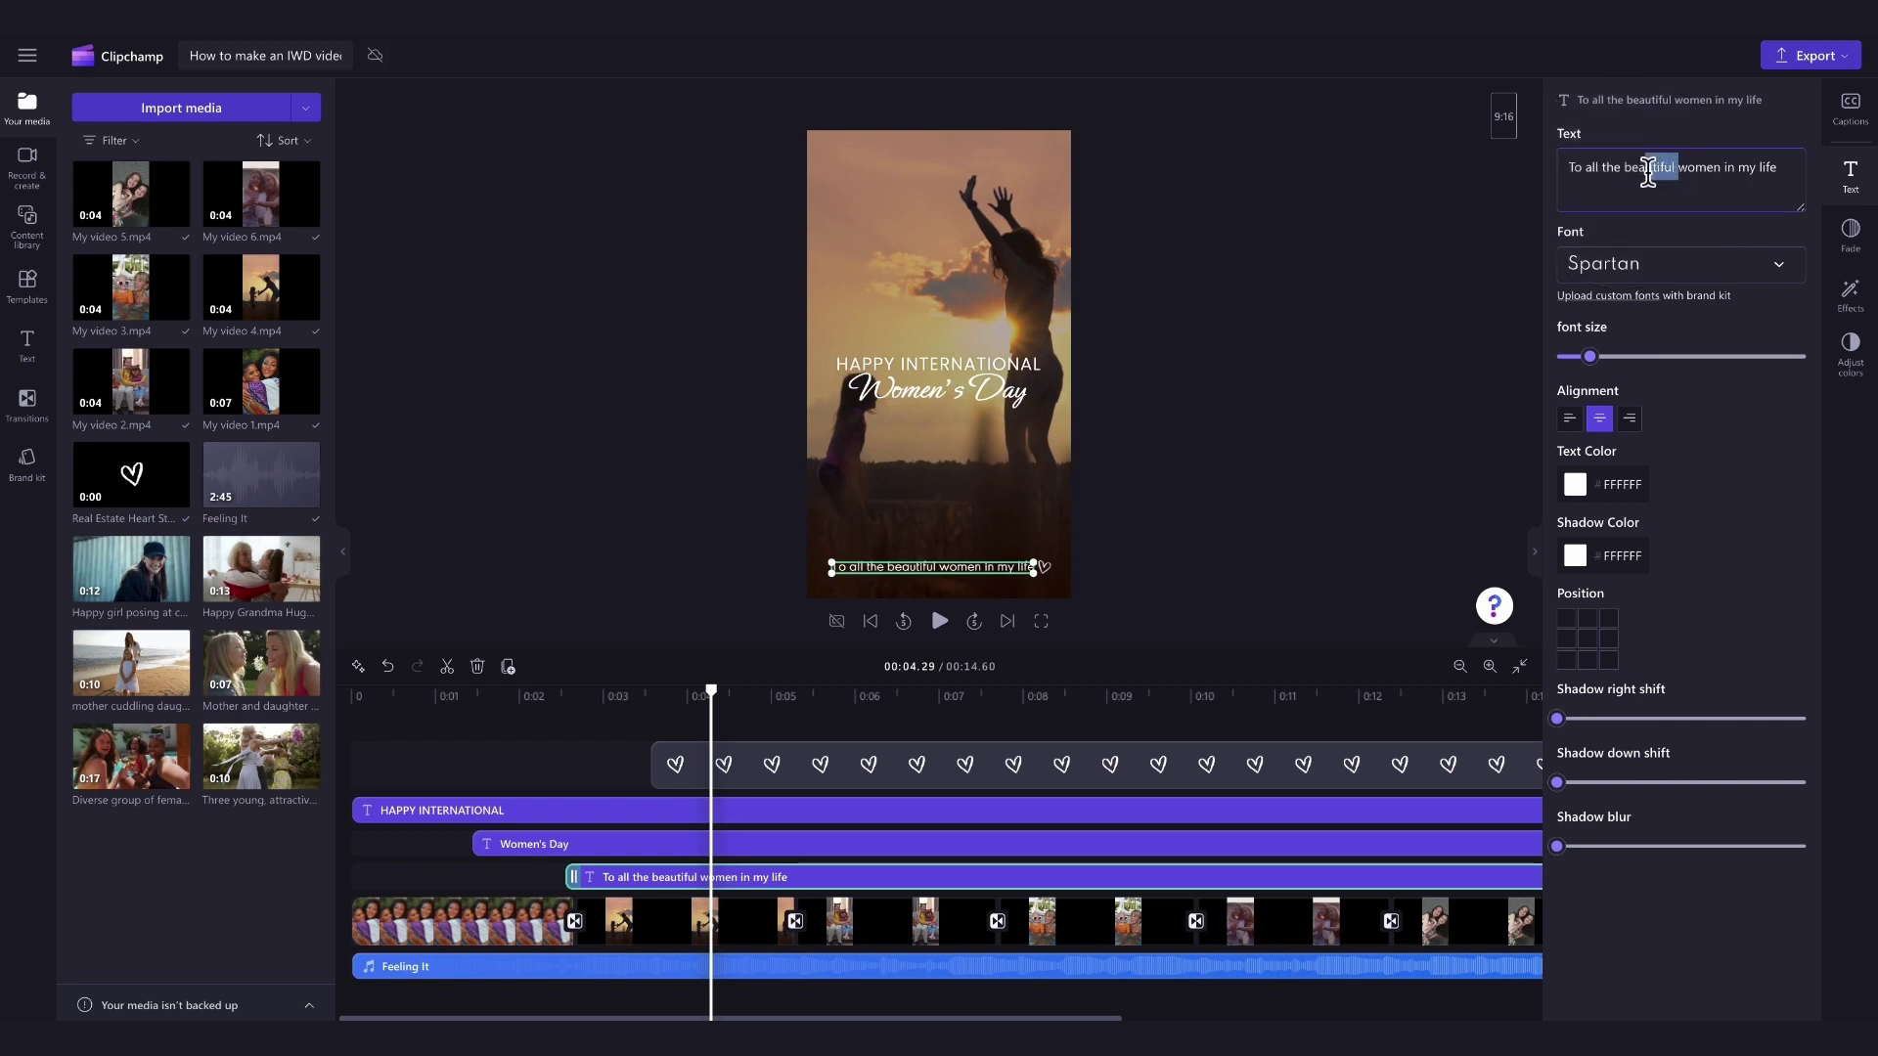
pyautogui.write('incred')
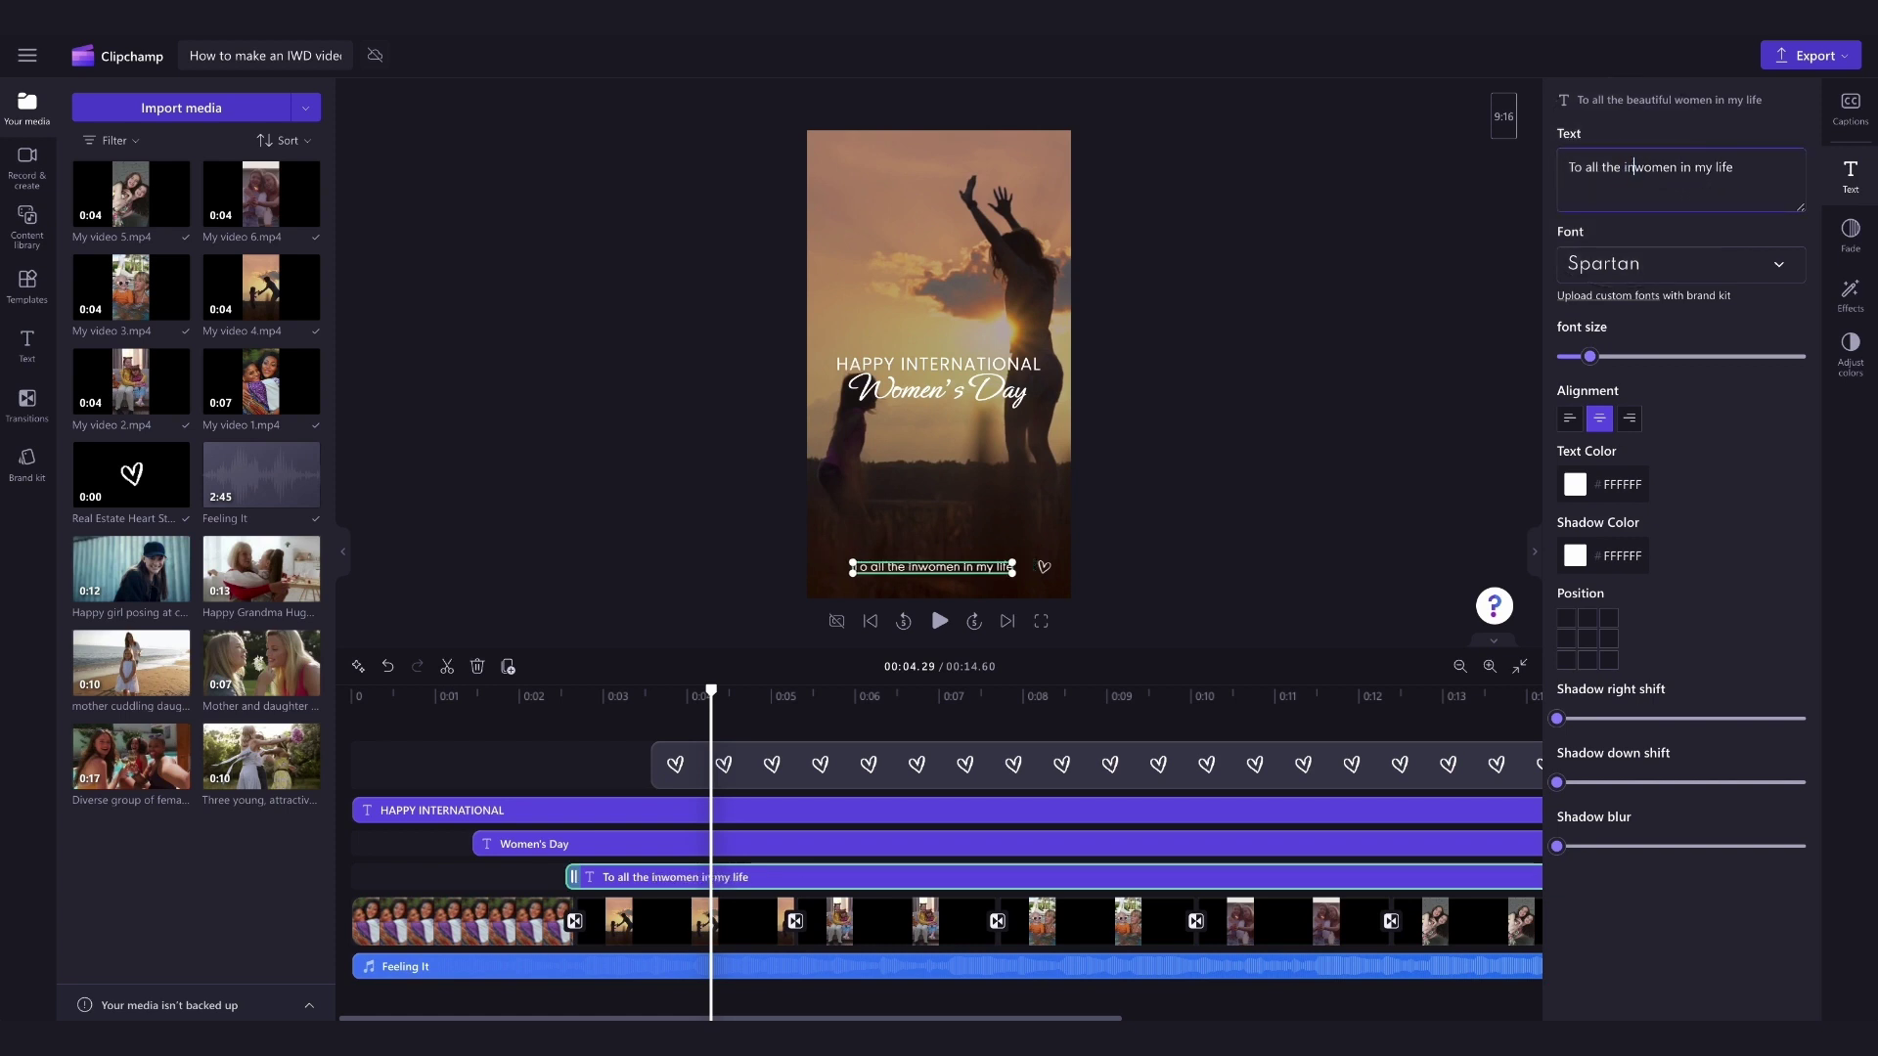
pyautogui.write('ible')
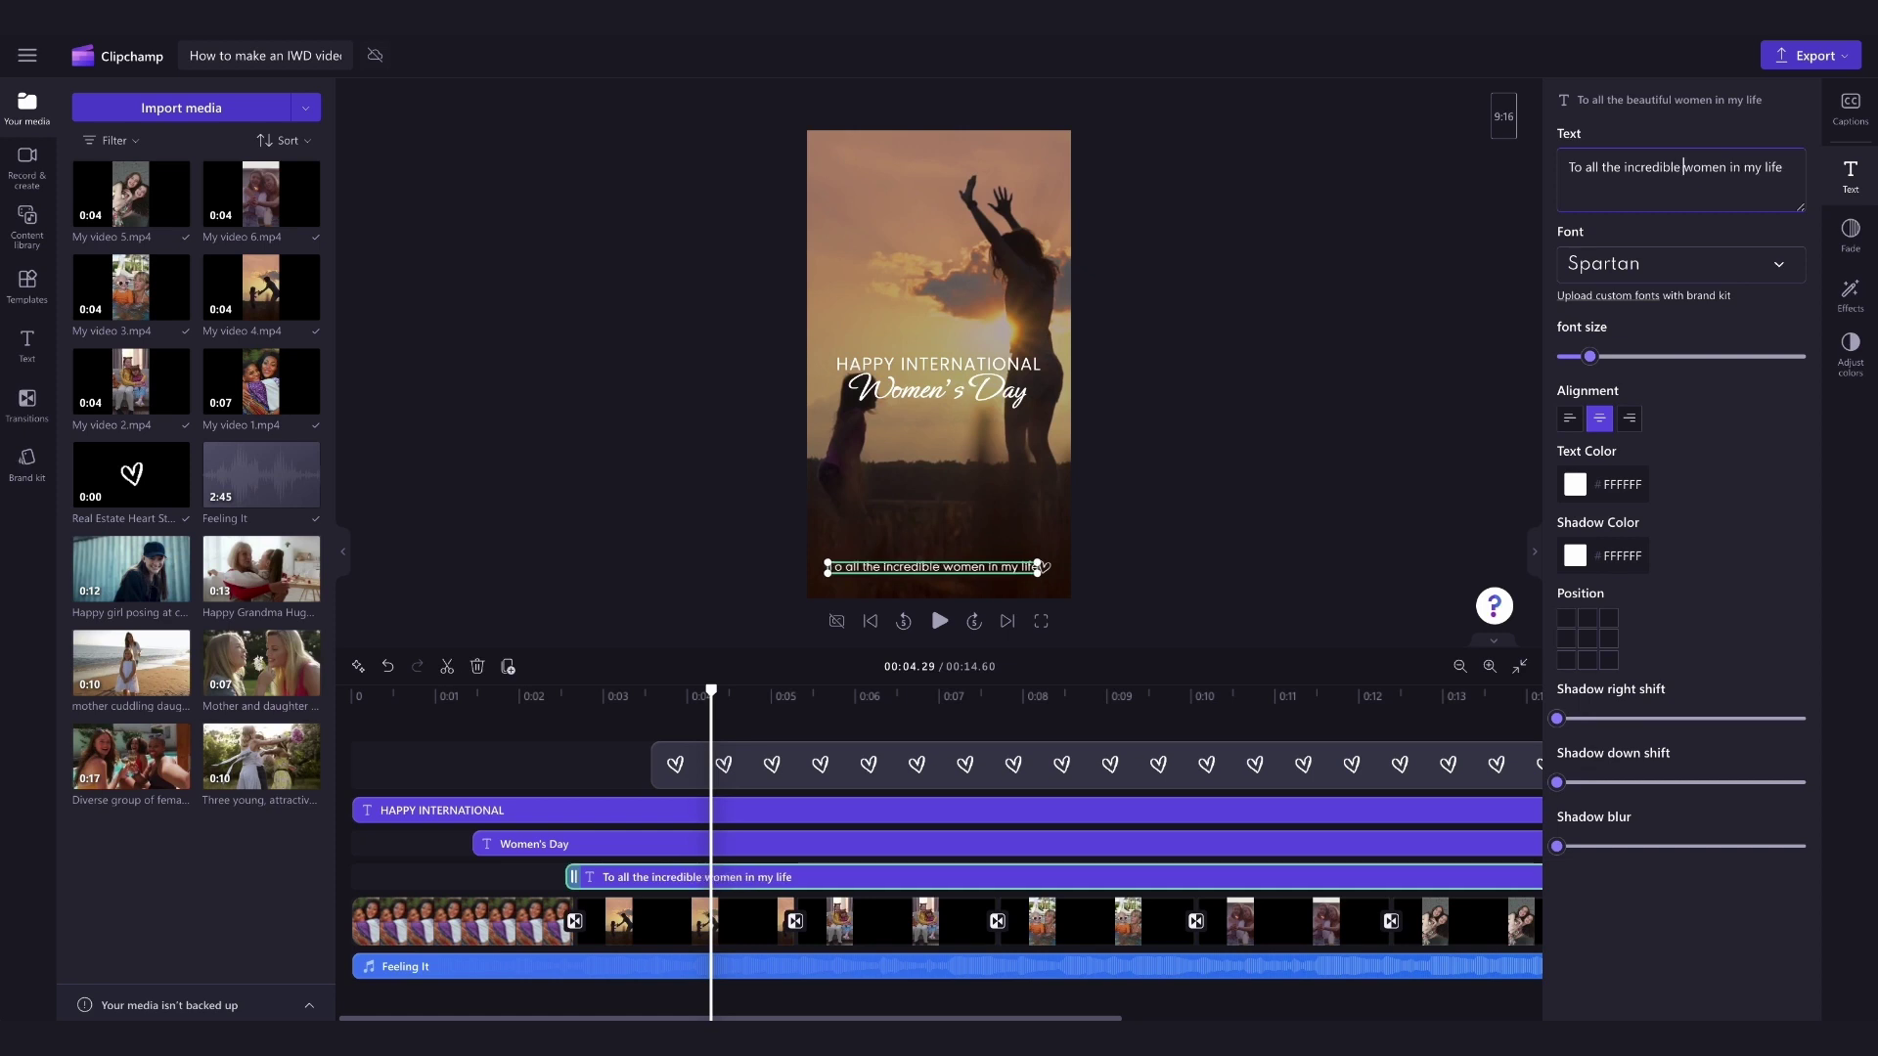
pyautogui.click(1578, 272)
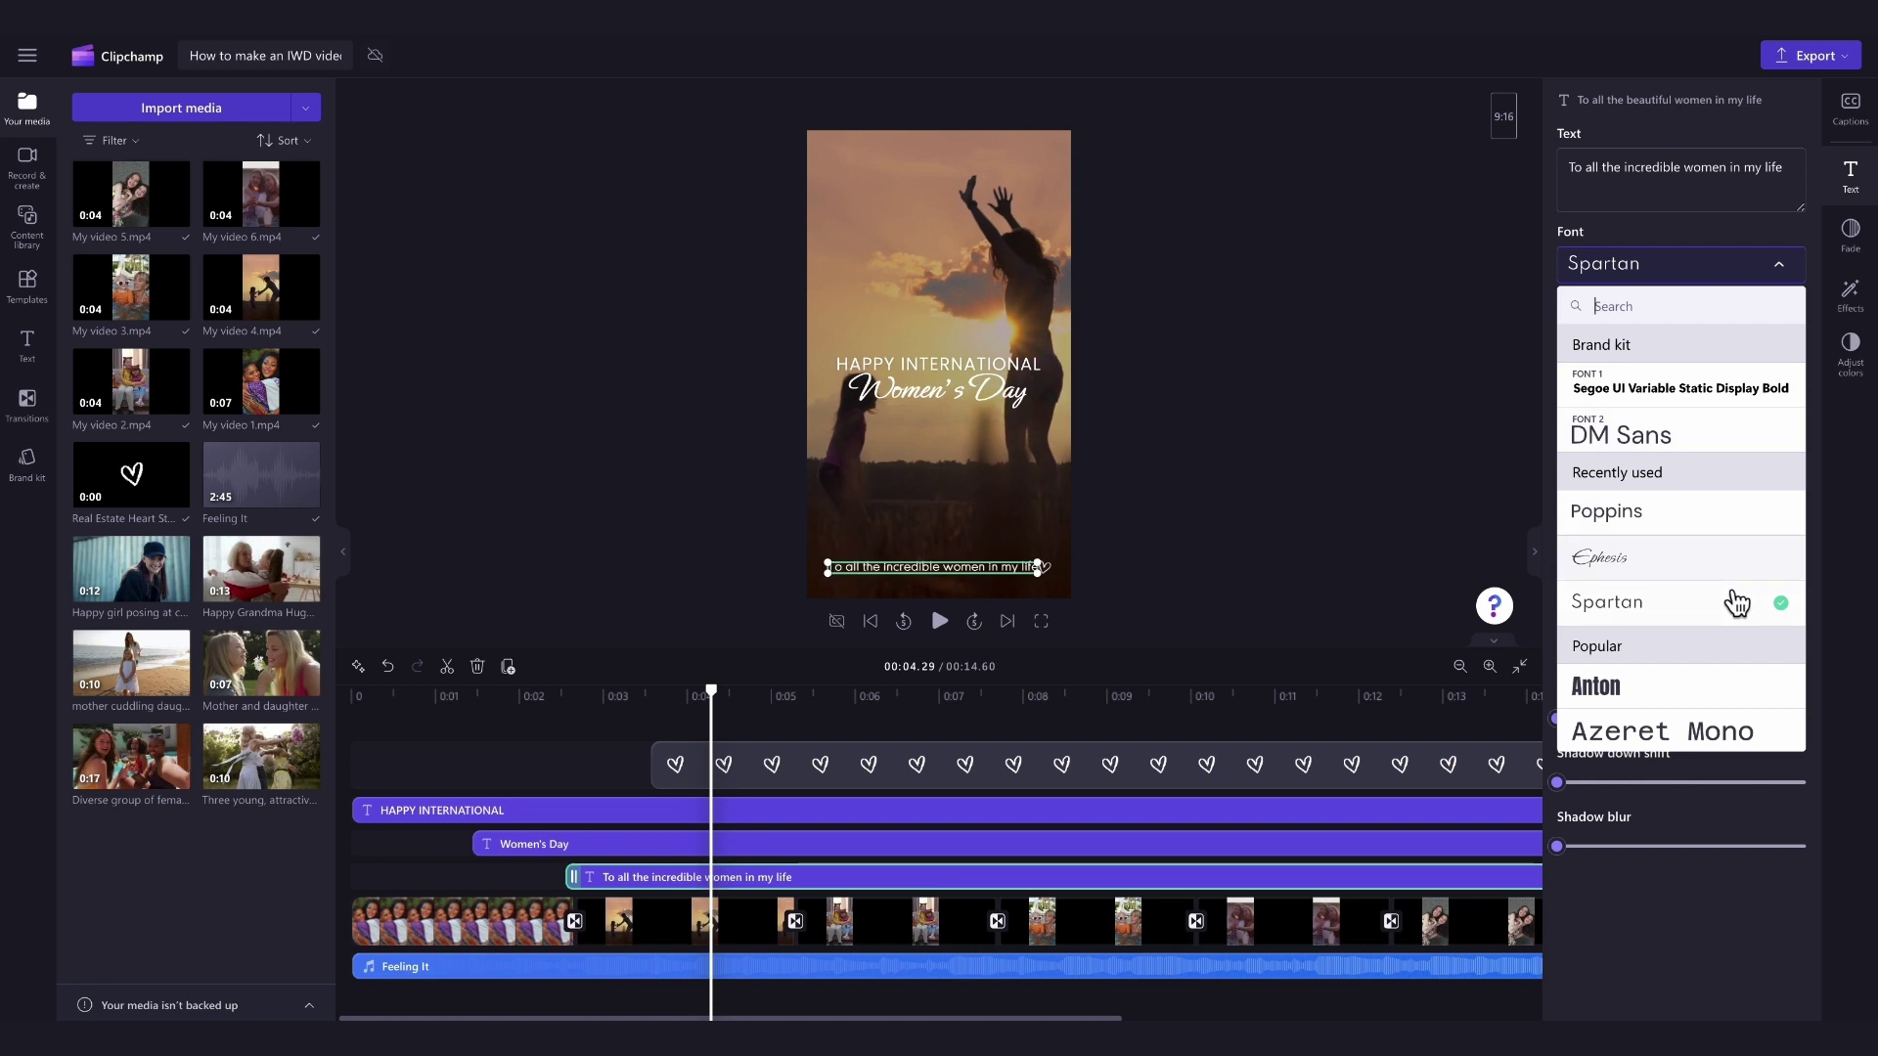
# Try the Erica One, Gluten and Ultra fonts on the caption
pyautogui.scroll(-3, 1736, 601)
pyautogui.scroll(-8, 1736, 602)
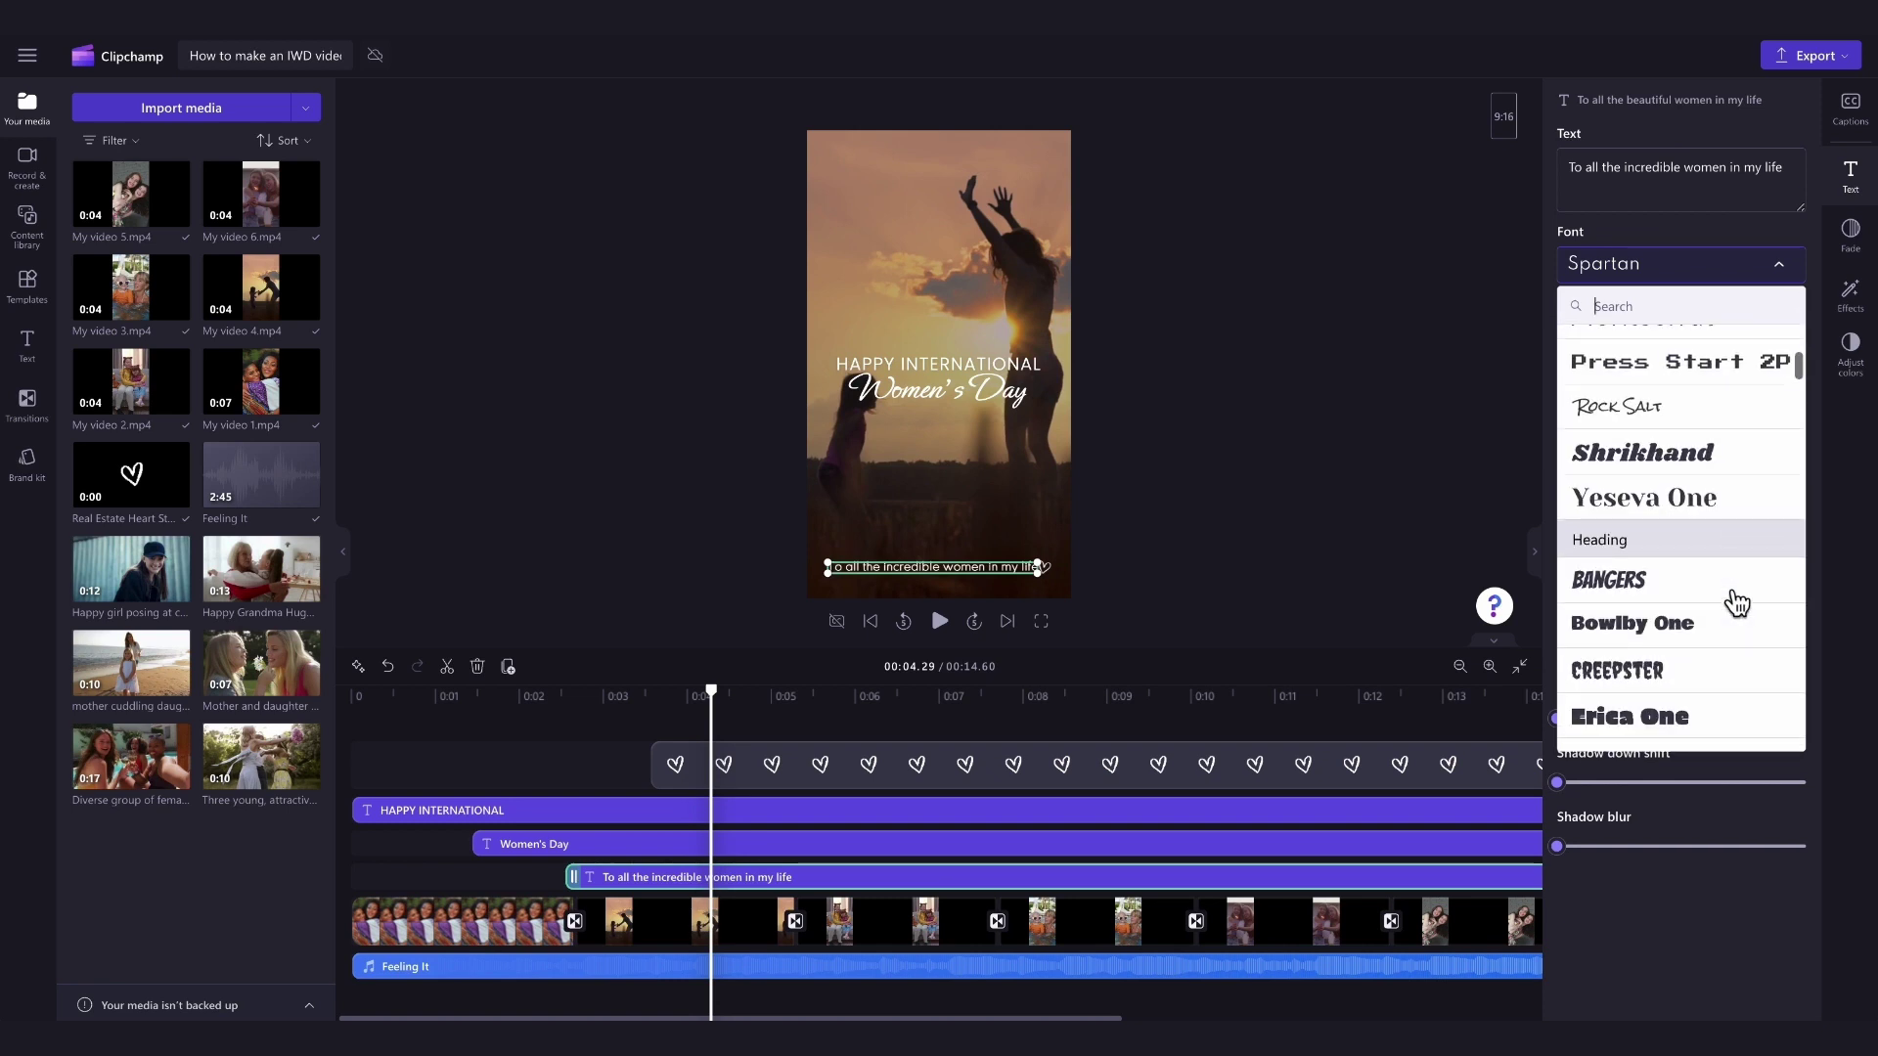
pyautogui.click(1720, 525)
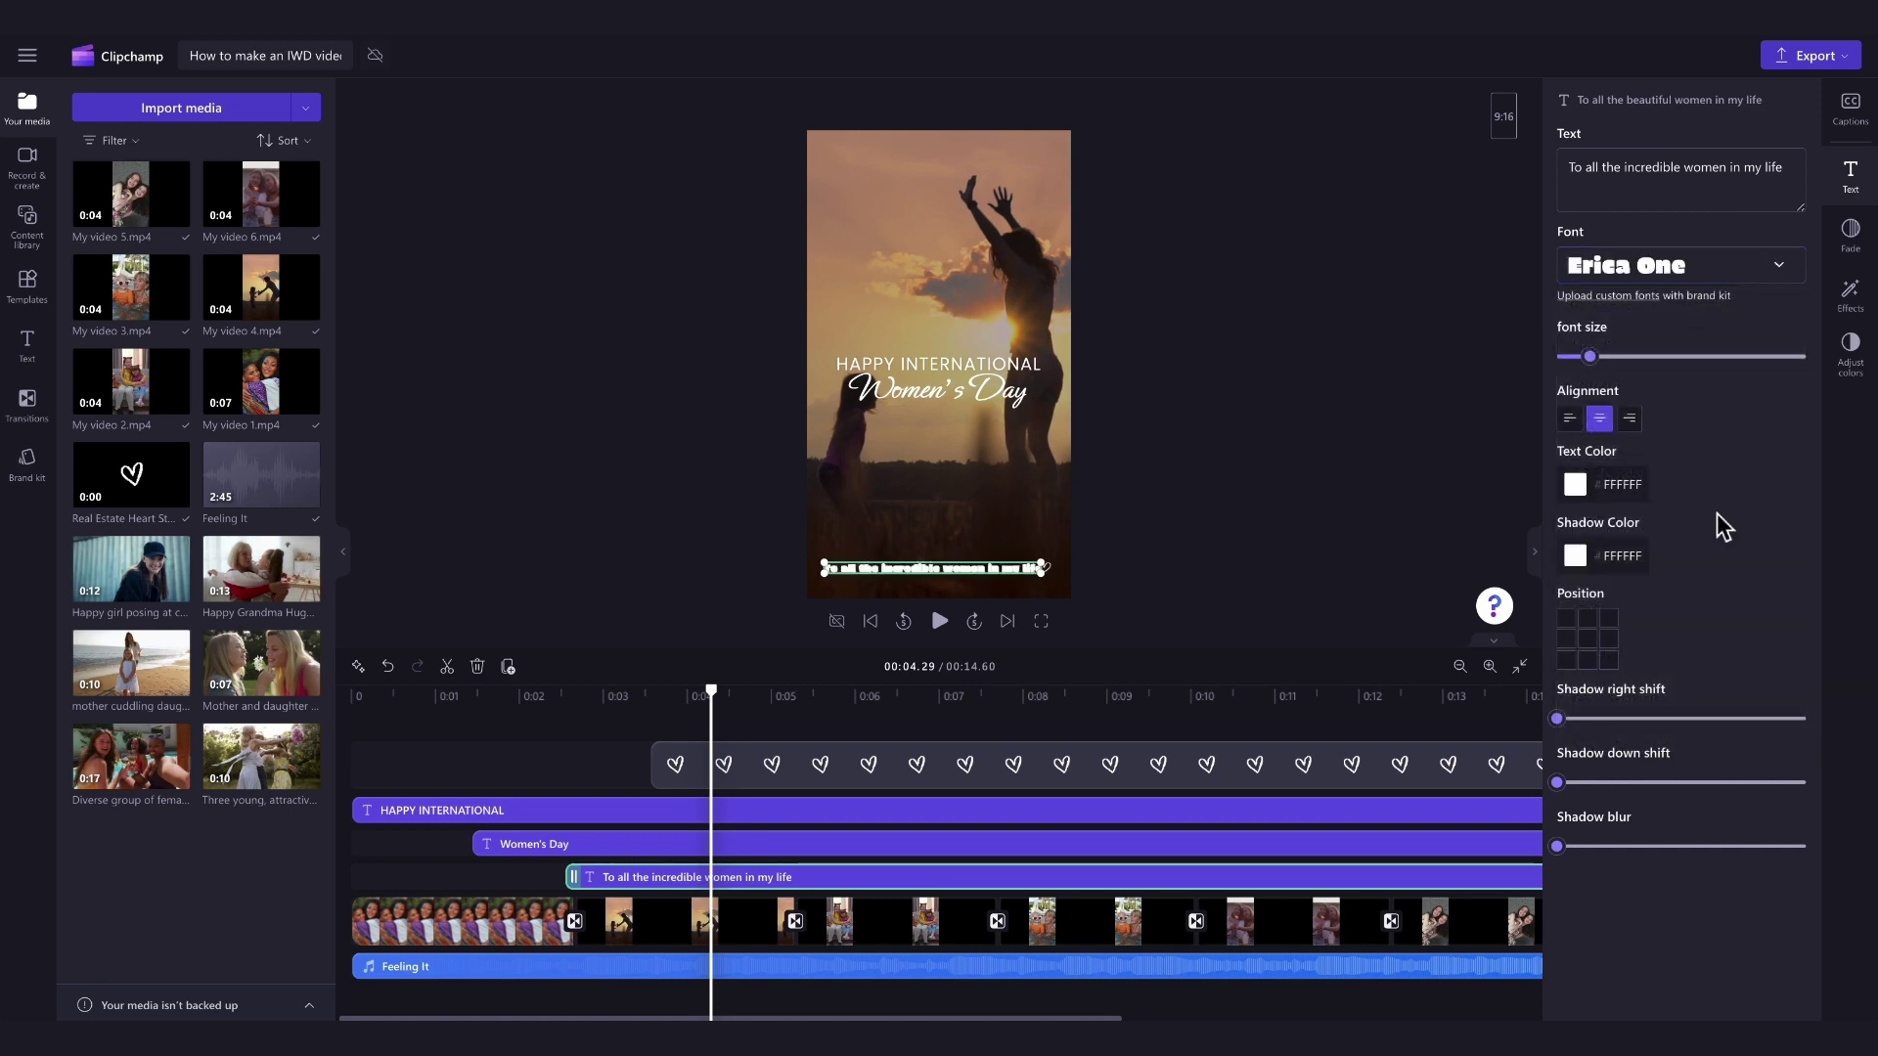
pyautogui.click(1721, 266)
pyautogui.scroll(3, 1718, 587)
pyautogui.click(1718, 645)
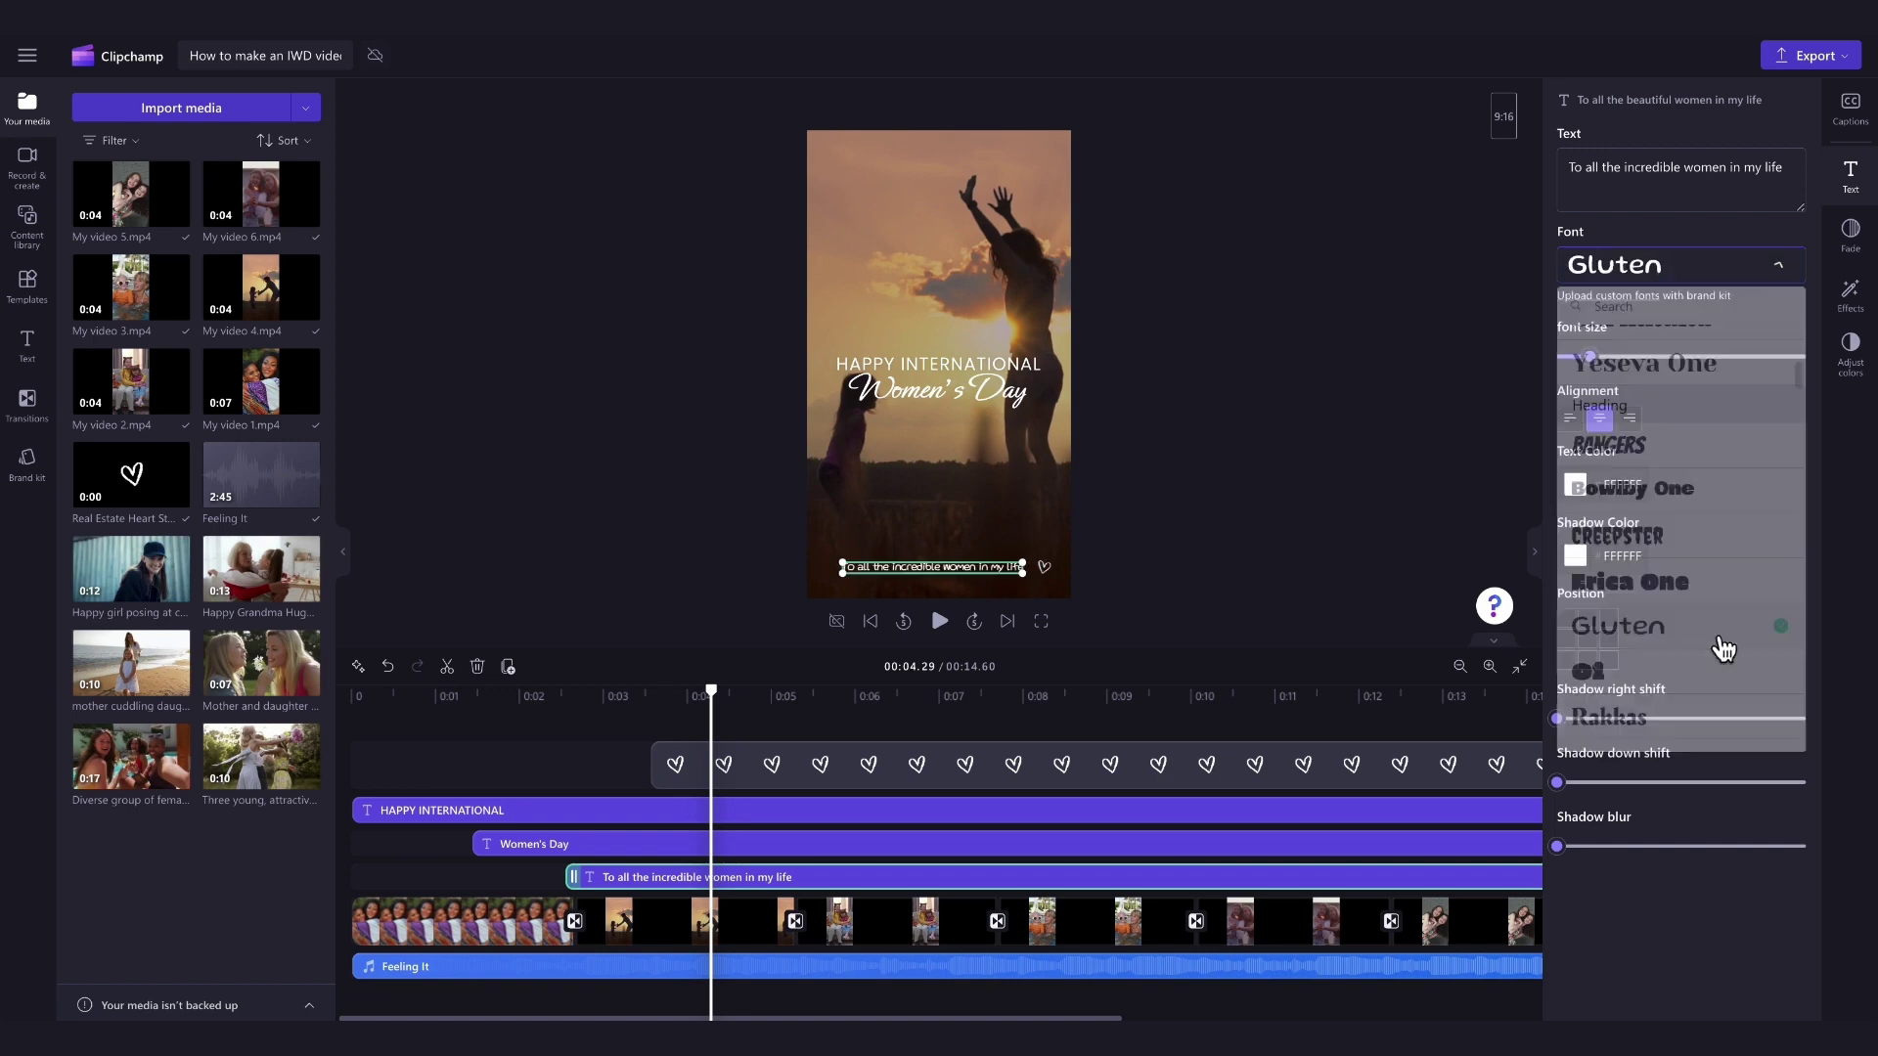
pyautogui.click(1685, 274)
pyautogui.scroll(-10, 1726, 693)
pyautogui.click(1718, 669)
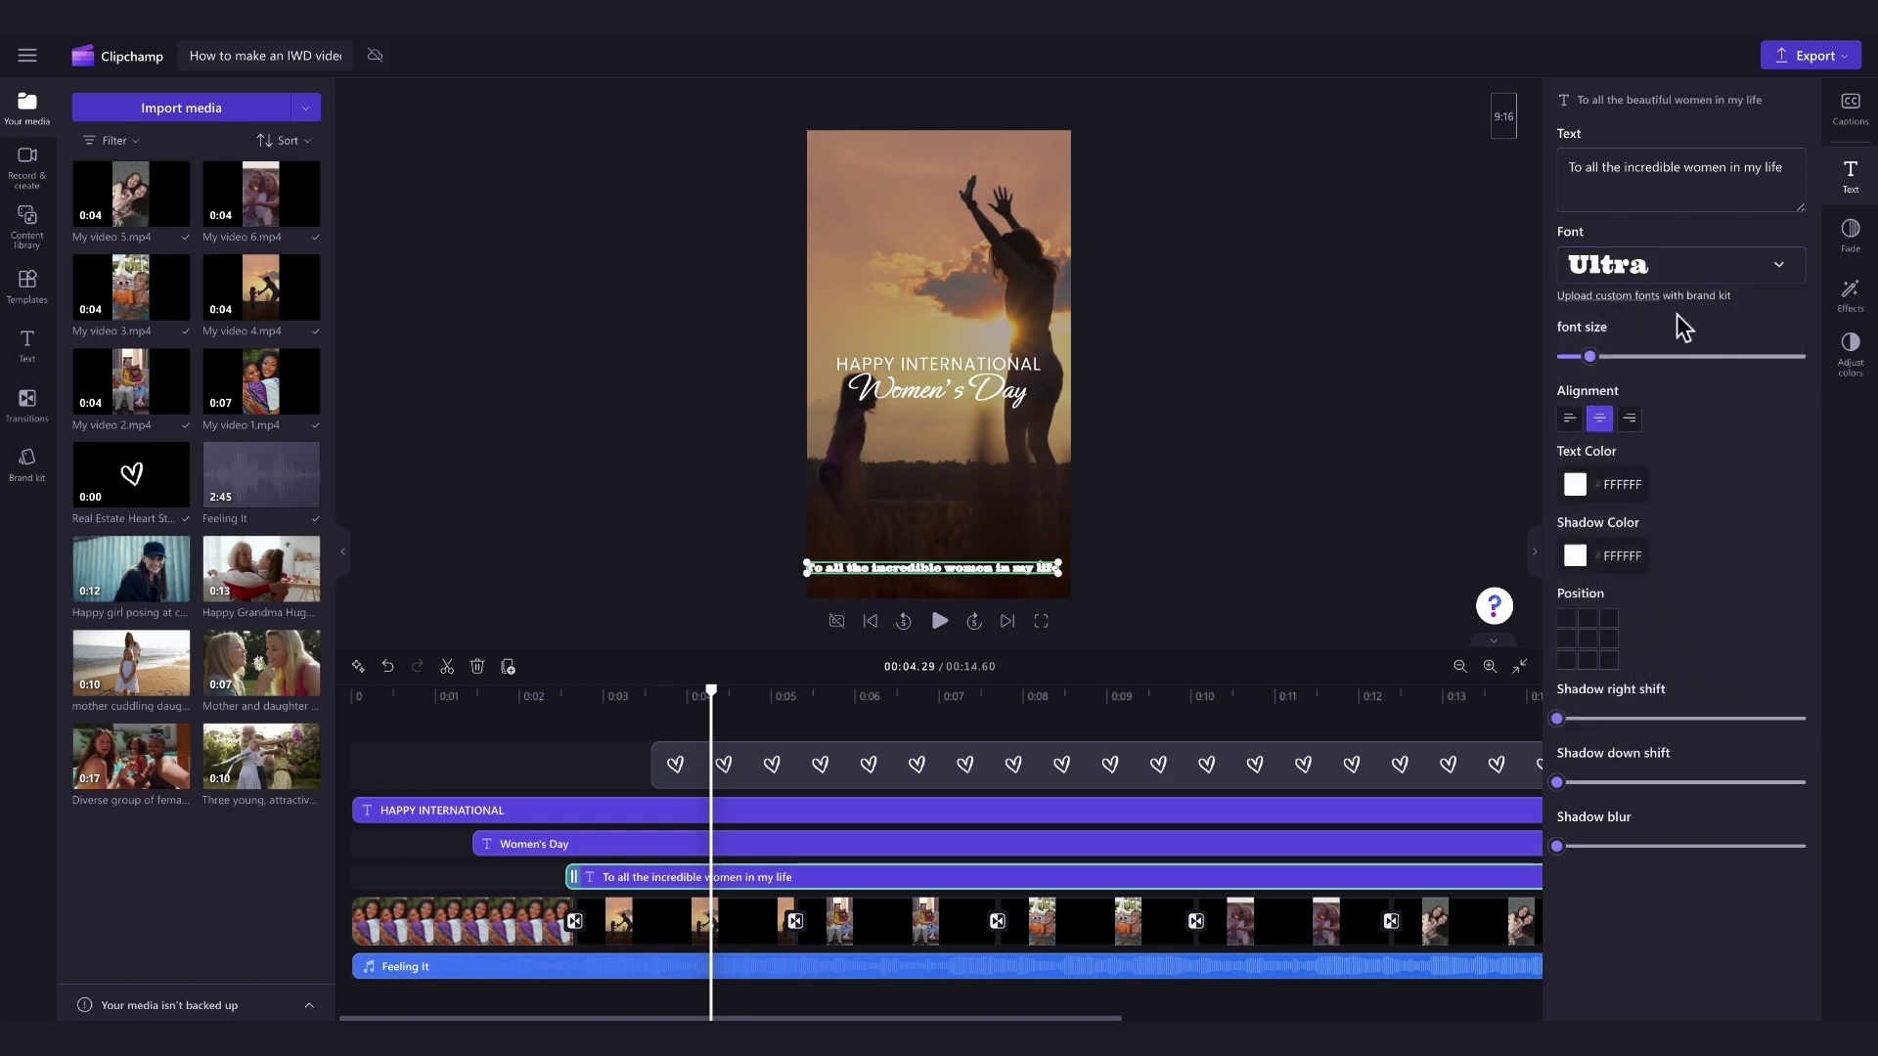
# Try Ephesis, settle on the Spartan font, and nudge the caption's font size slightly larger
pyautogui.click(1651, 276)
pyautogui.click(1731, 562)
pyautogui.click(1692, 274)
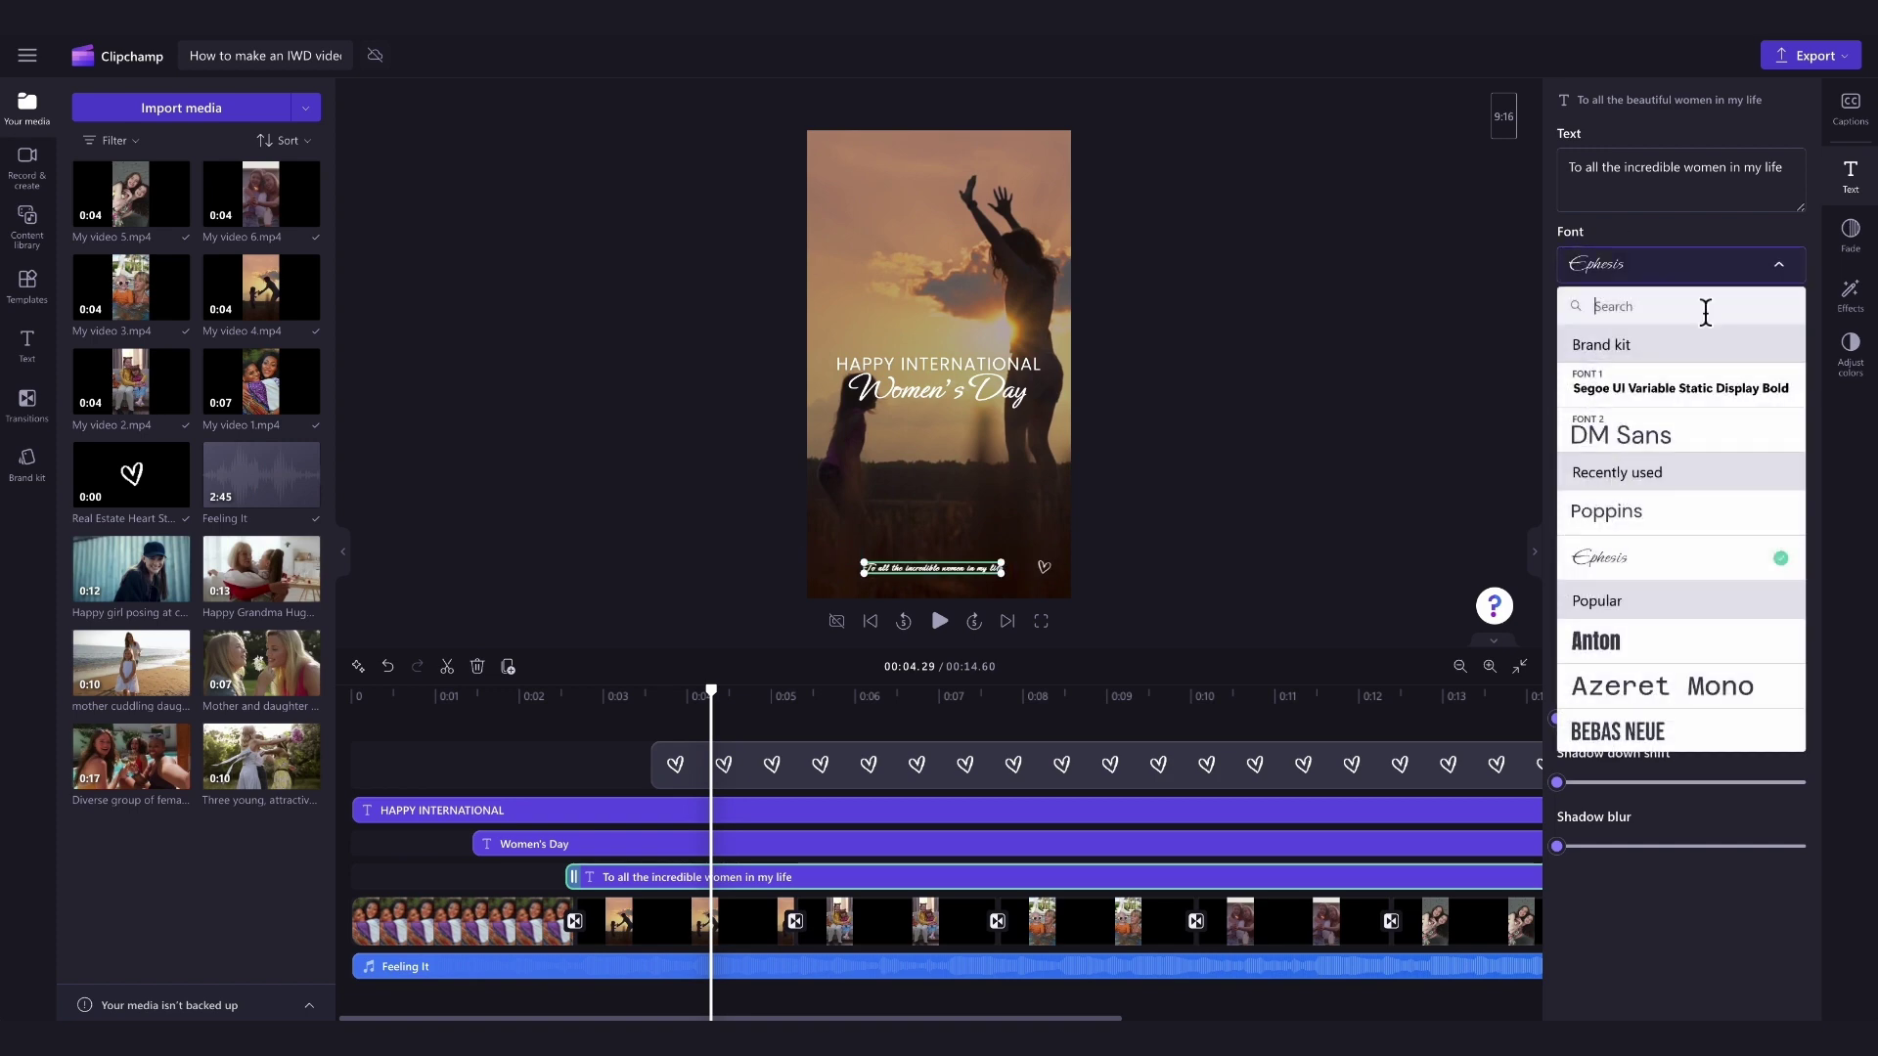
pyautogui.scroll(-10, 1726, 685)
pyautogui.scroll(-5, 1731, 728)
pyautogui.click(1695, 504)
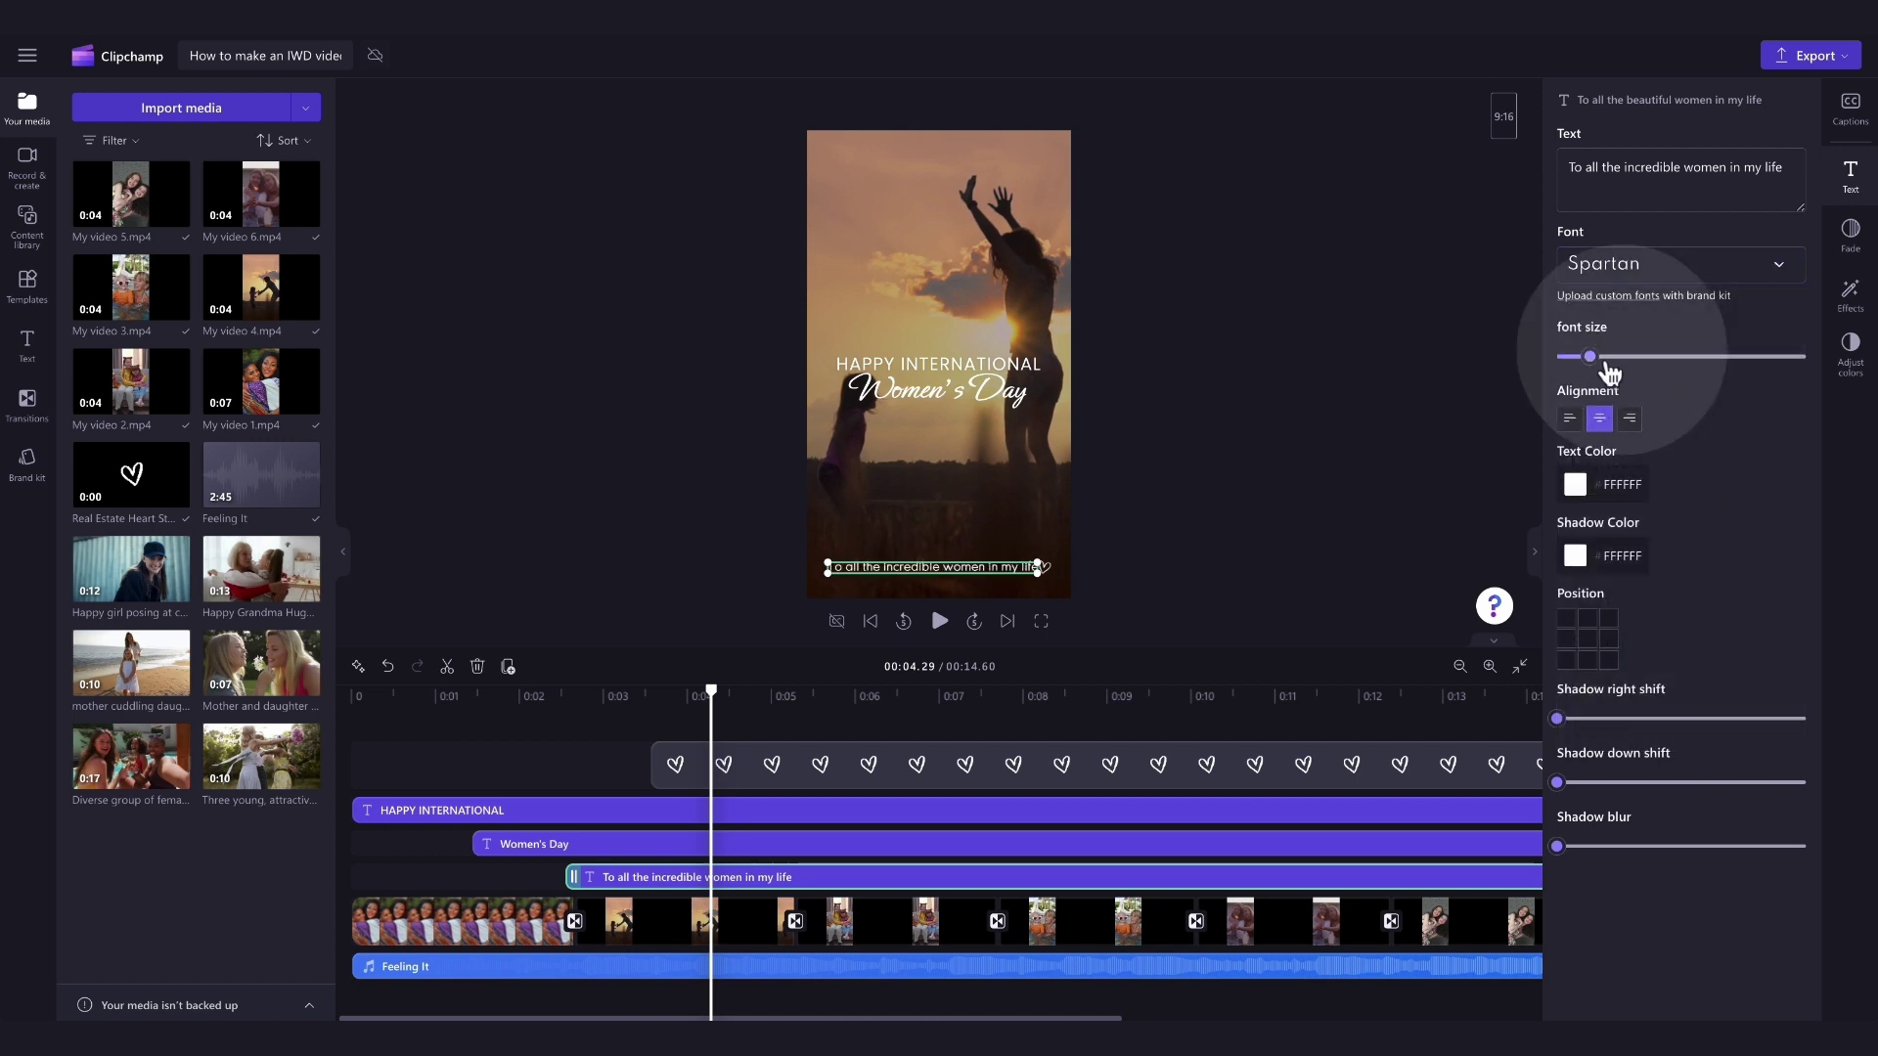
pyautogui.moveTo(1608, 371)
pyautogui.mouseDown()
pyautogui.moveTo(1756, 370)
pyautogui.moveTo(1606, 380)
pyautogui.mouseUp()
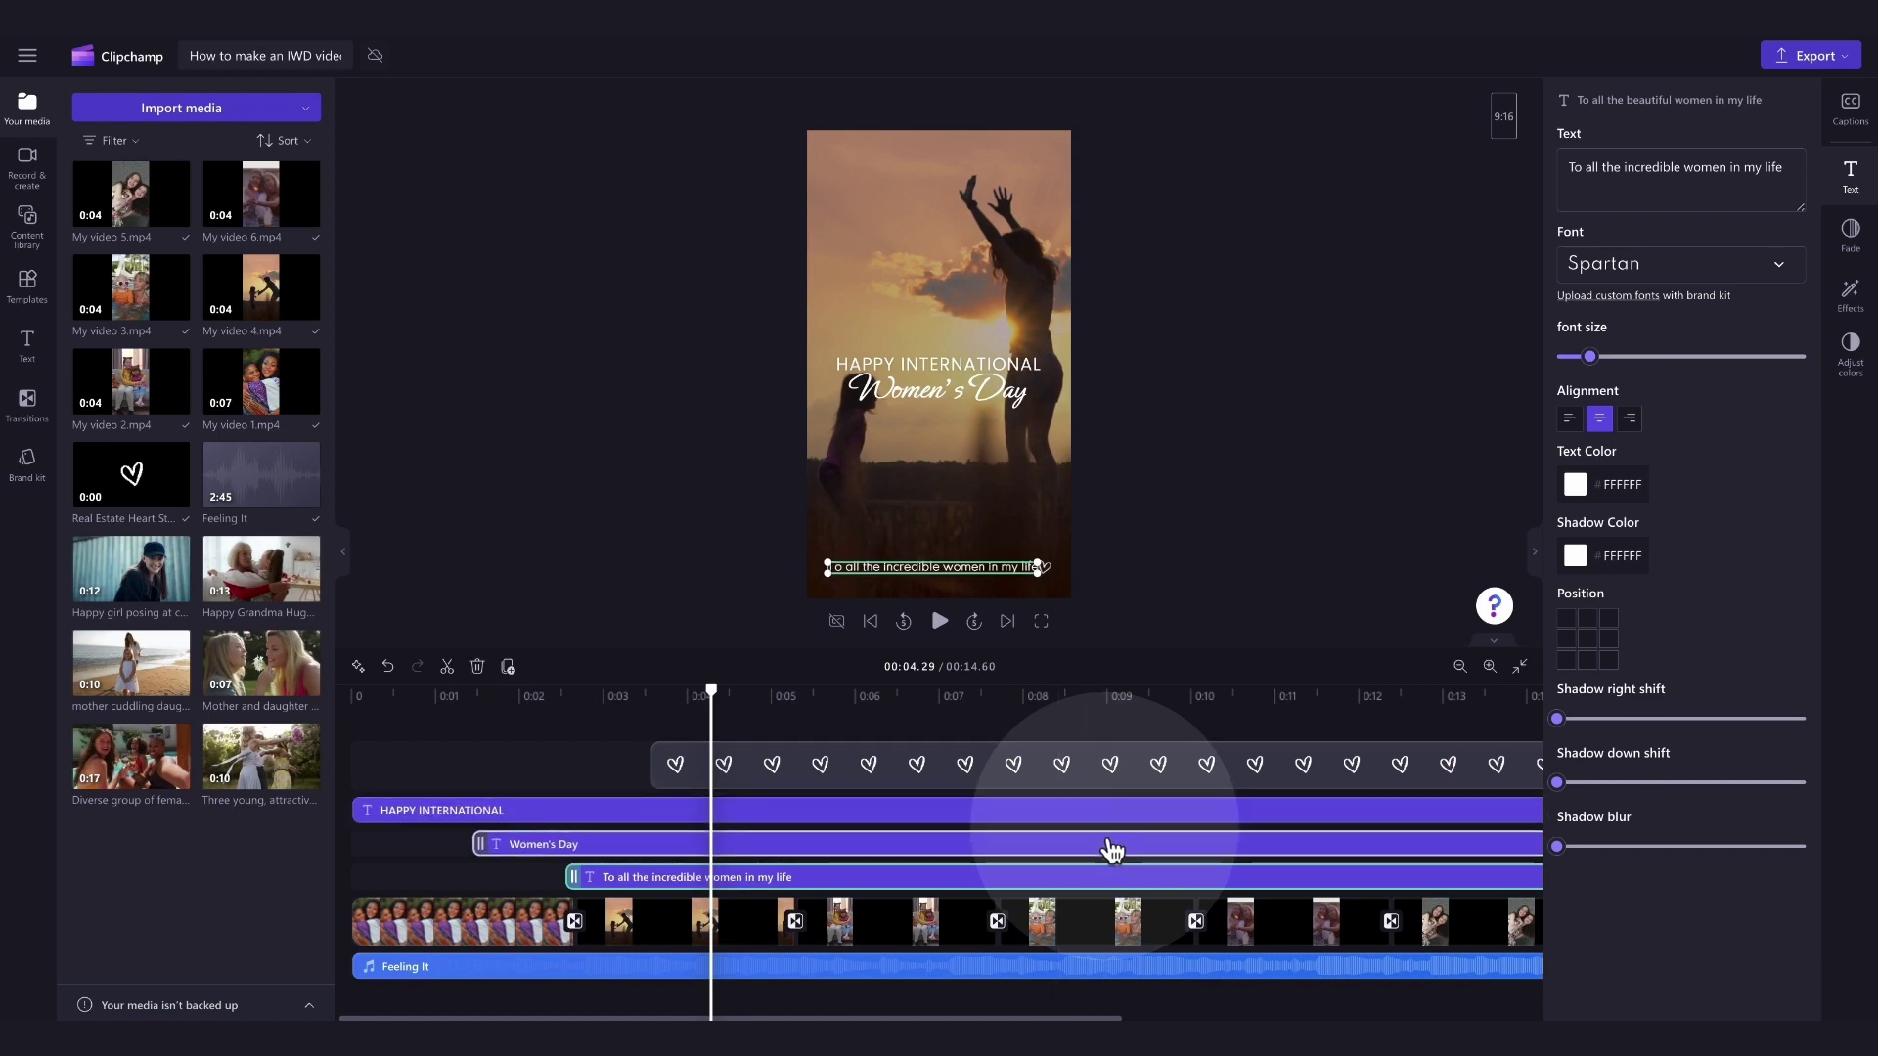
# Deselect the caption and filter the content library to Audio > Music to browse its collections
pyautogui.click(1369, 587)
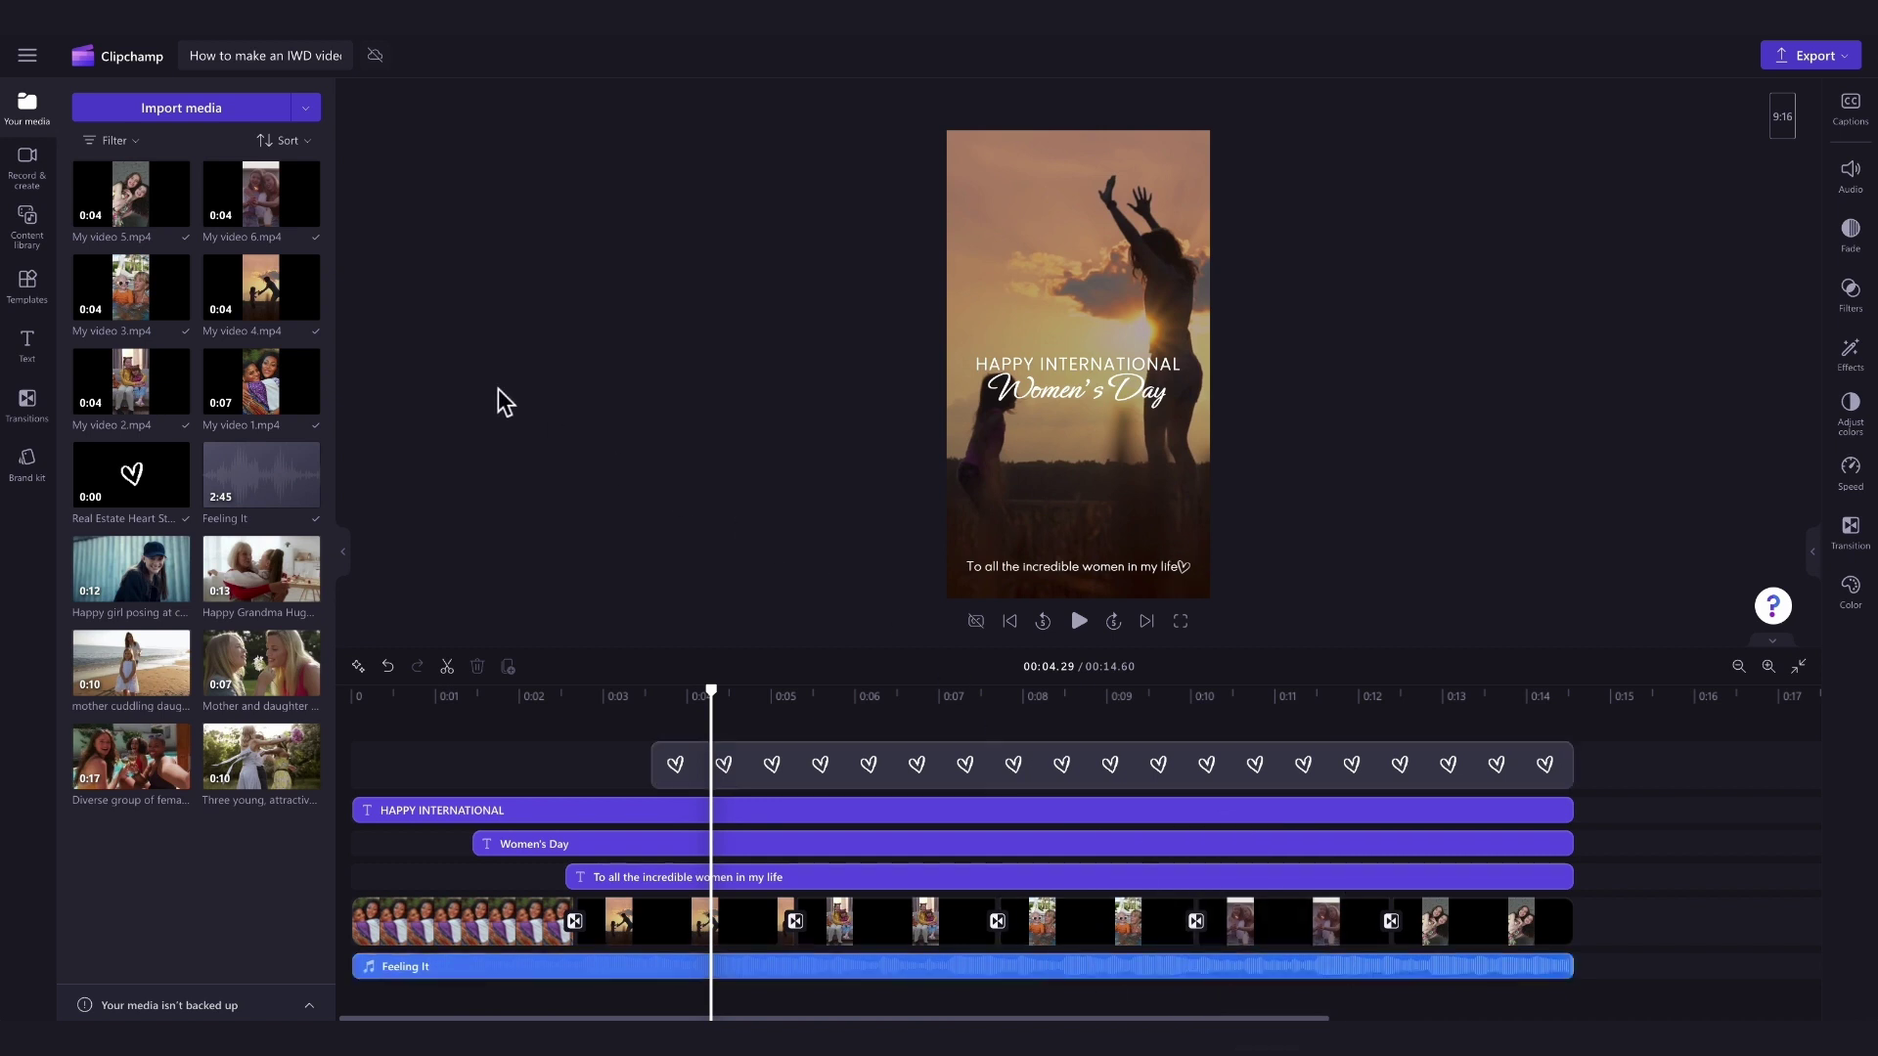
pyautogui.click(31, 223)
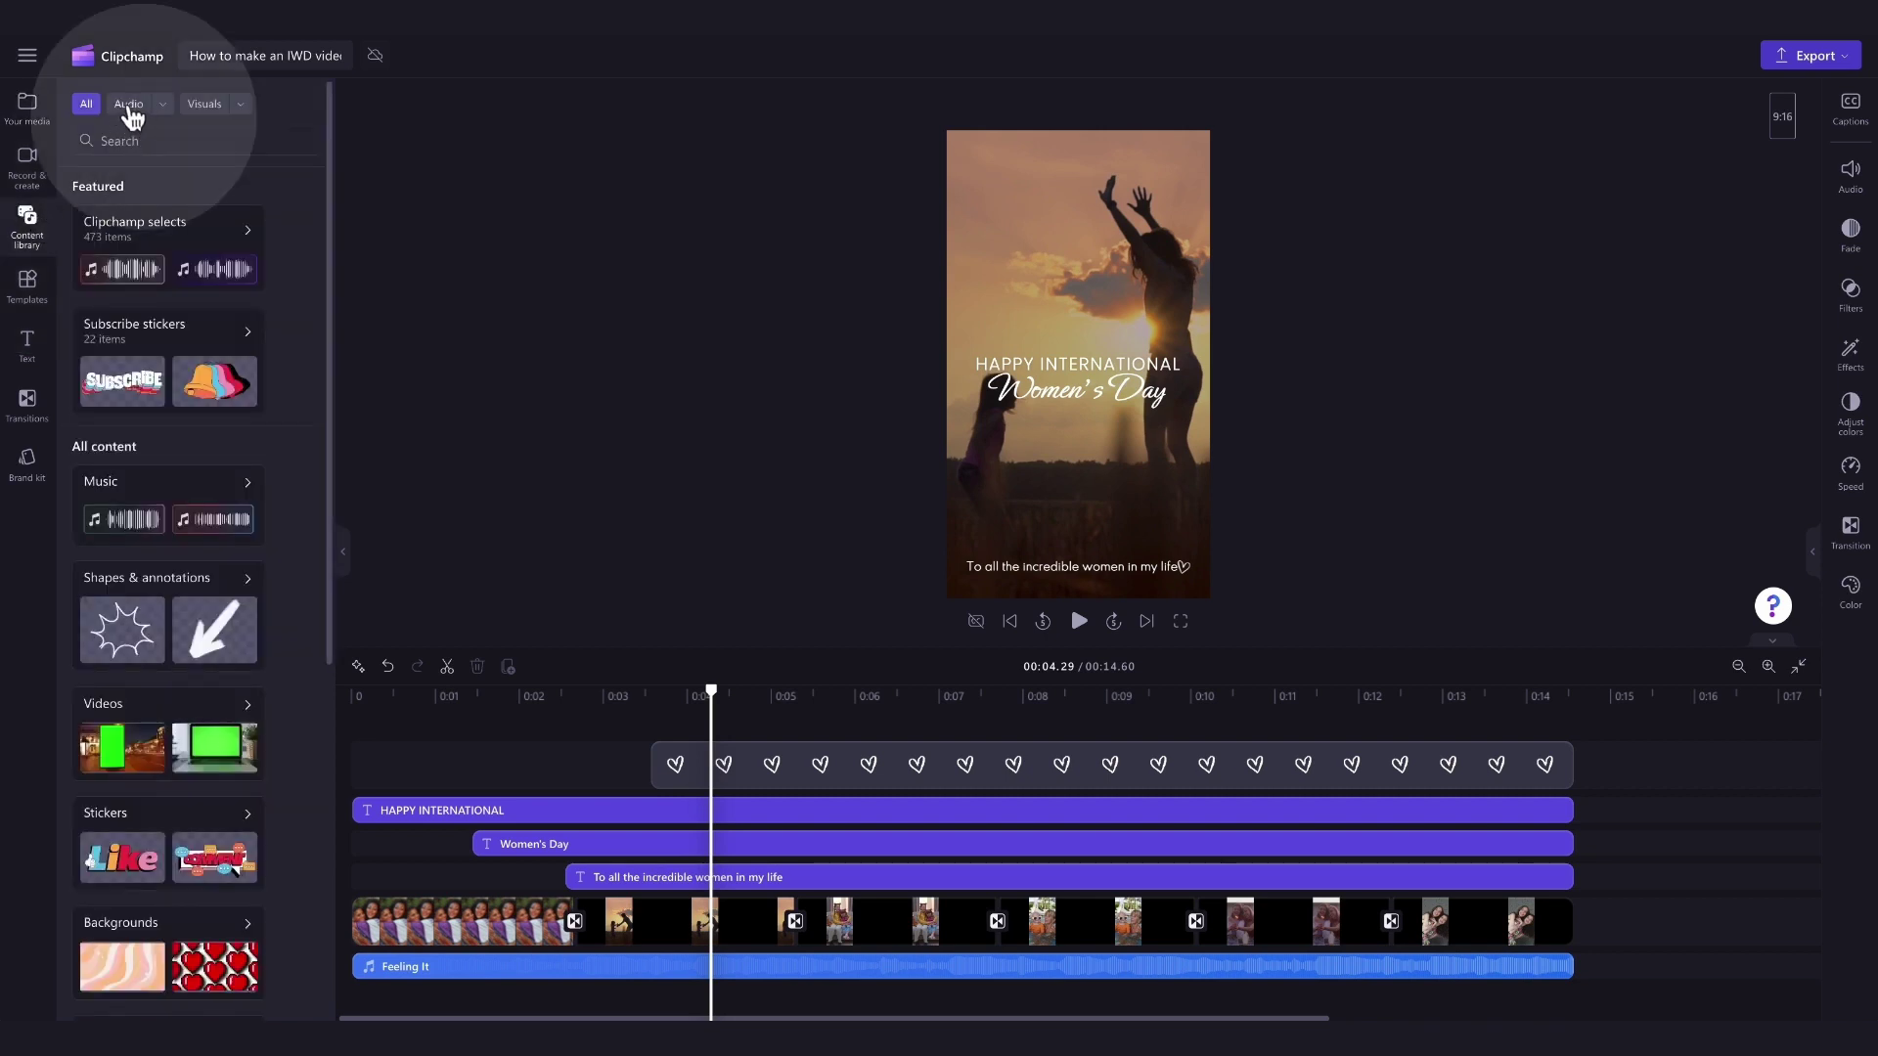
pyautogui.click(169, 110)
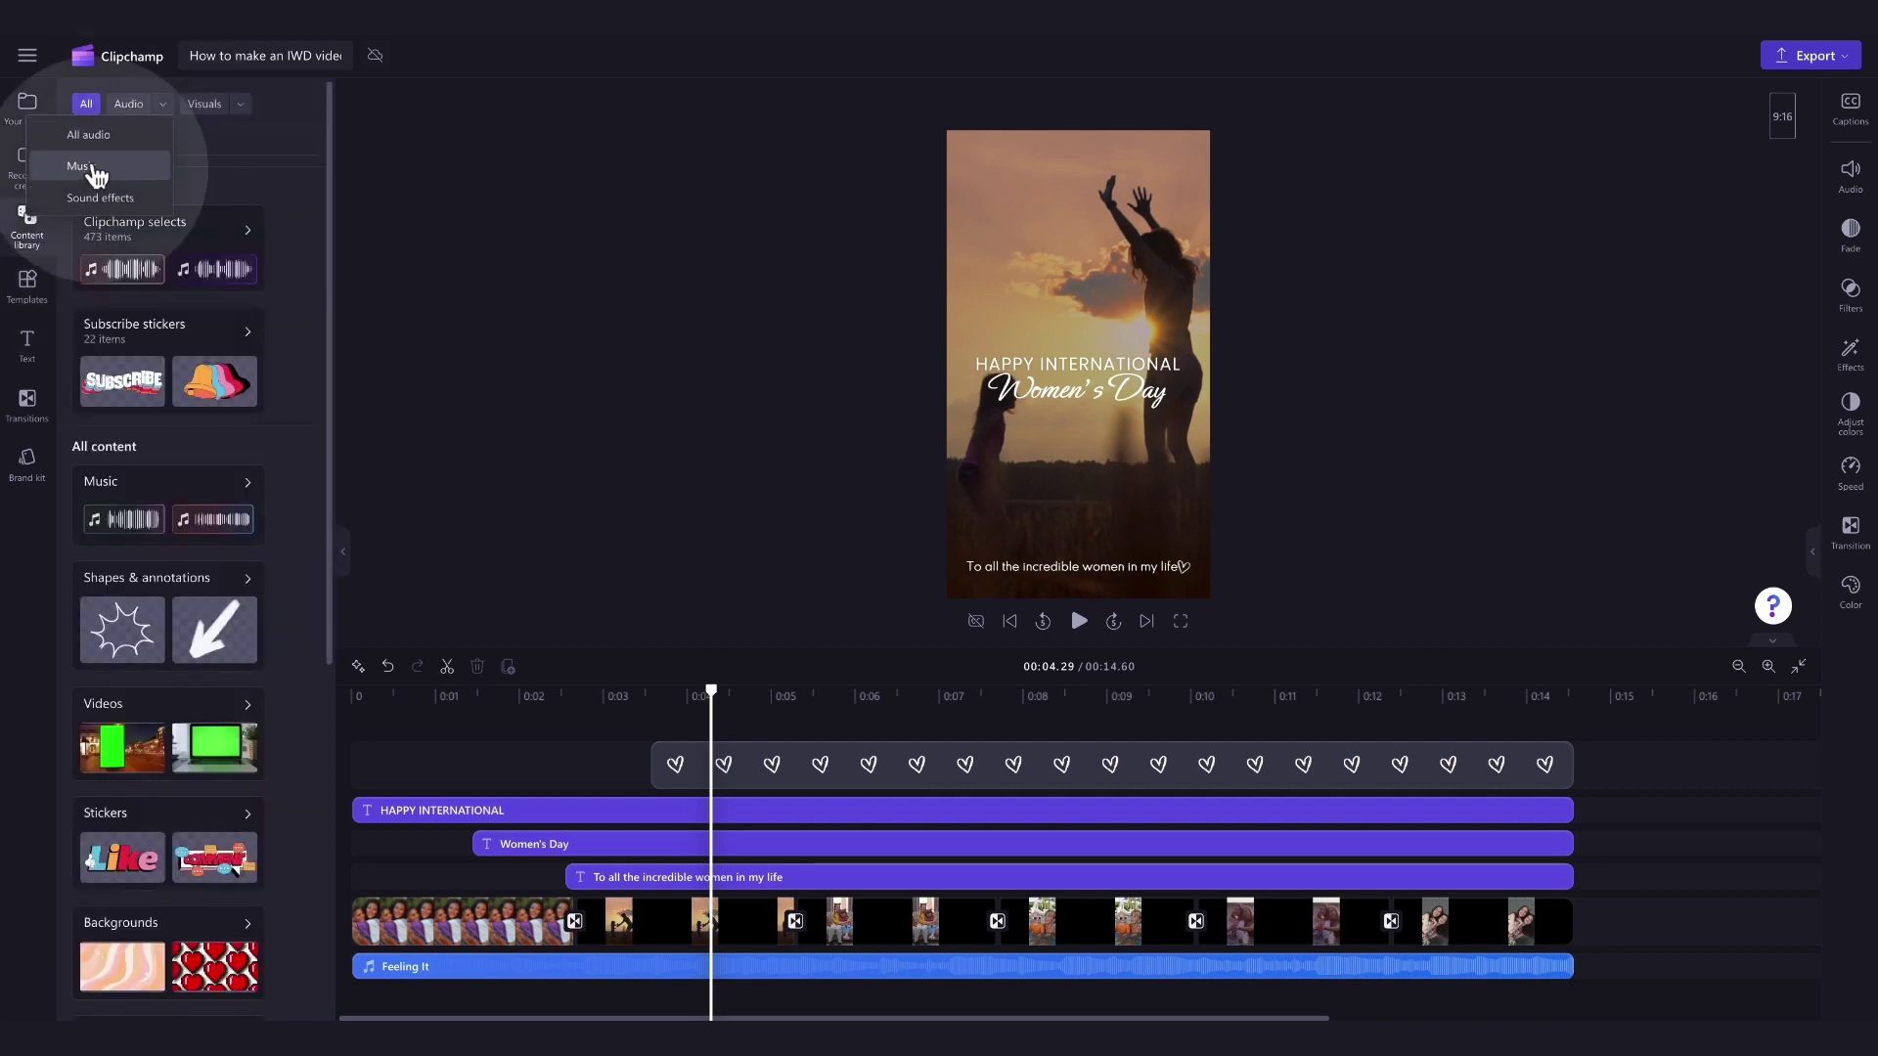
pyautogui.click(98, 170)
pyautogui.scroll(-8, 311, 350)
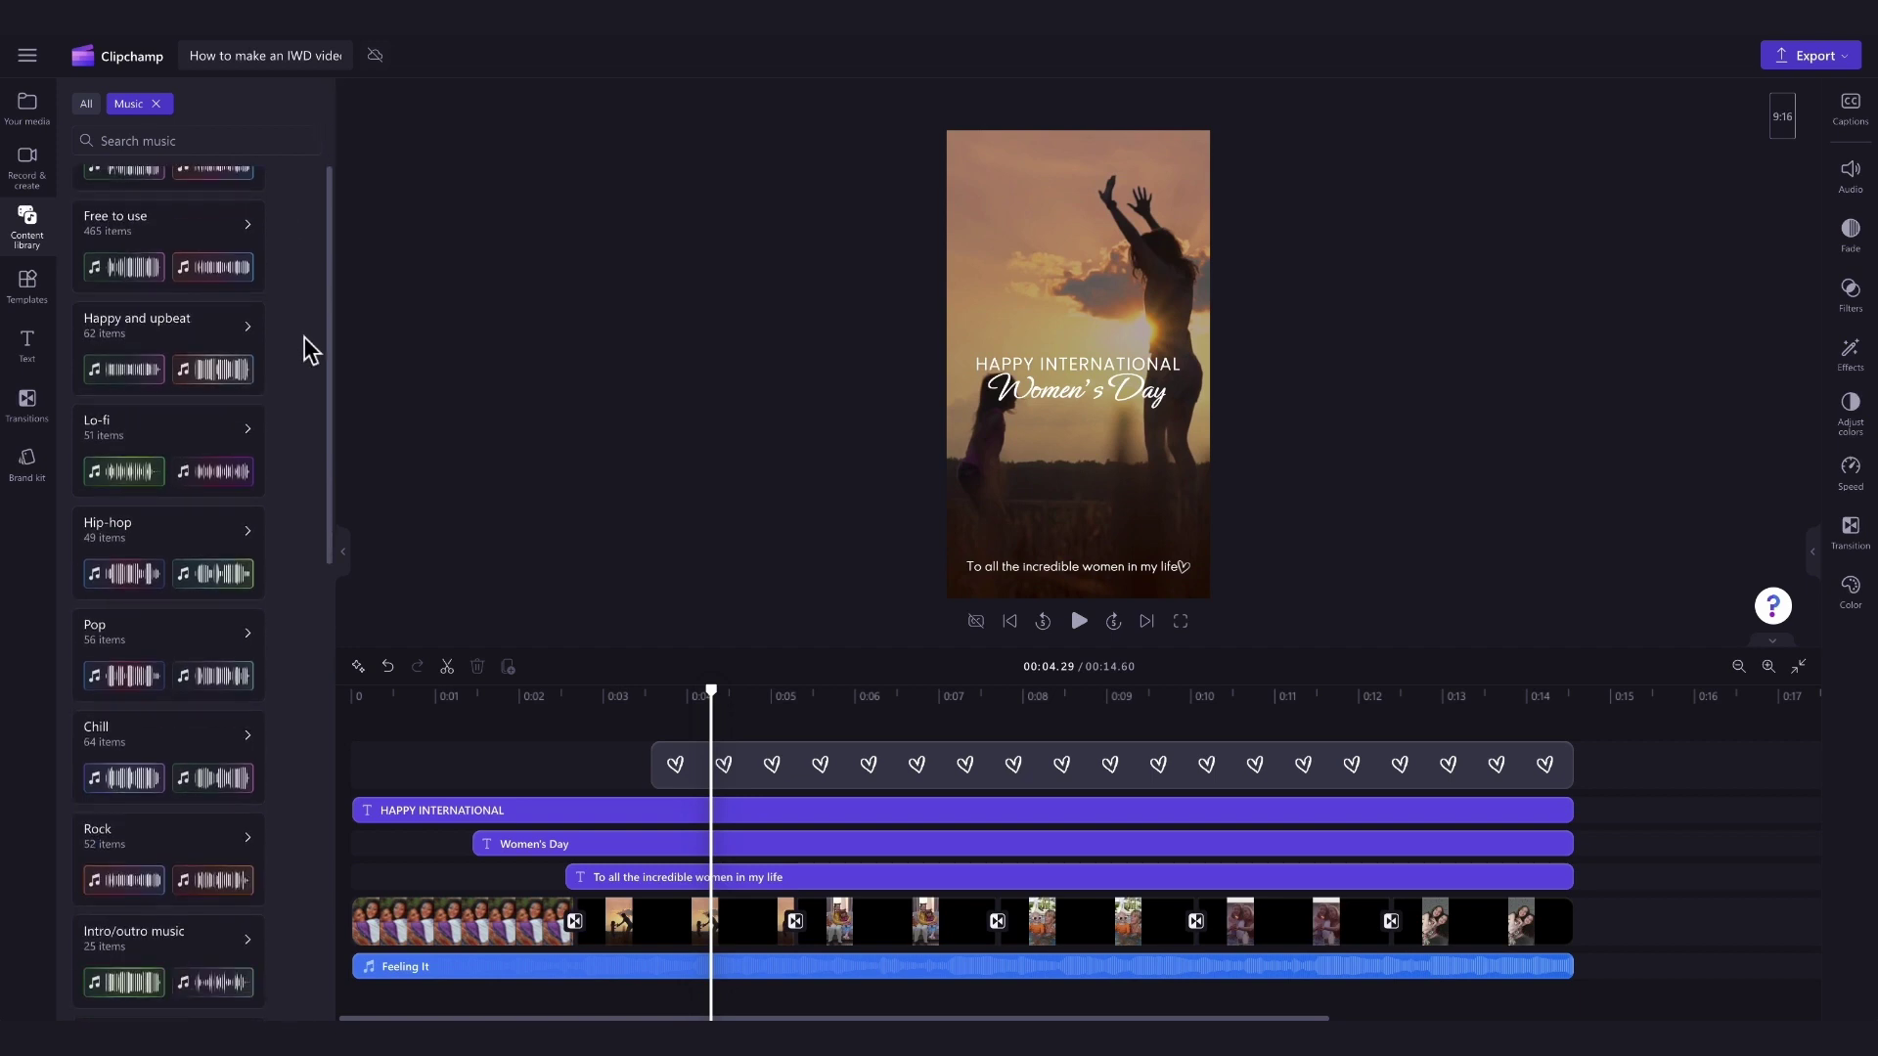
pyautogui.scroll(7, 311, 351)
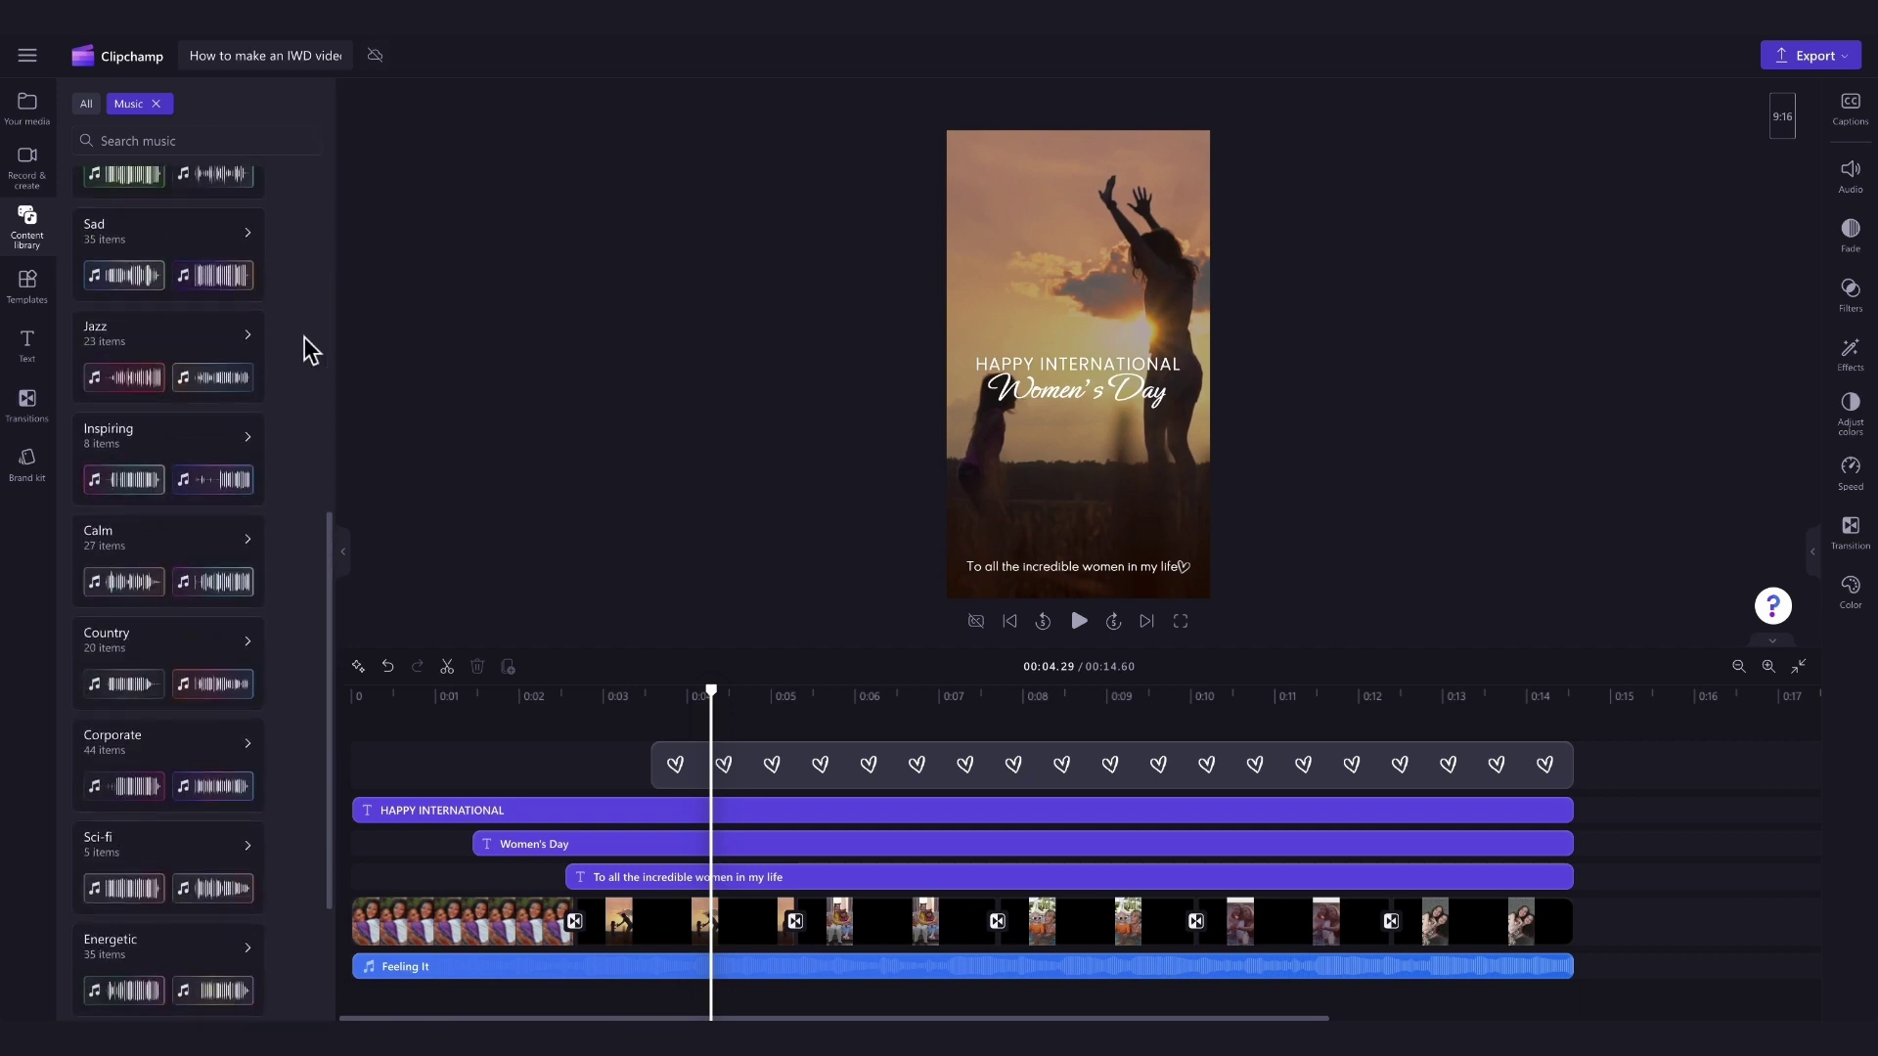
pyautogui.scroll(1, 311, 350)
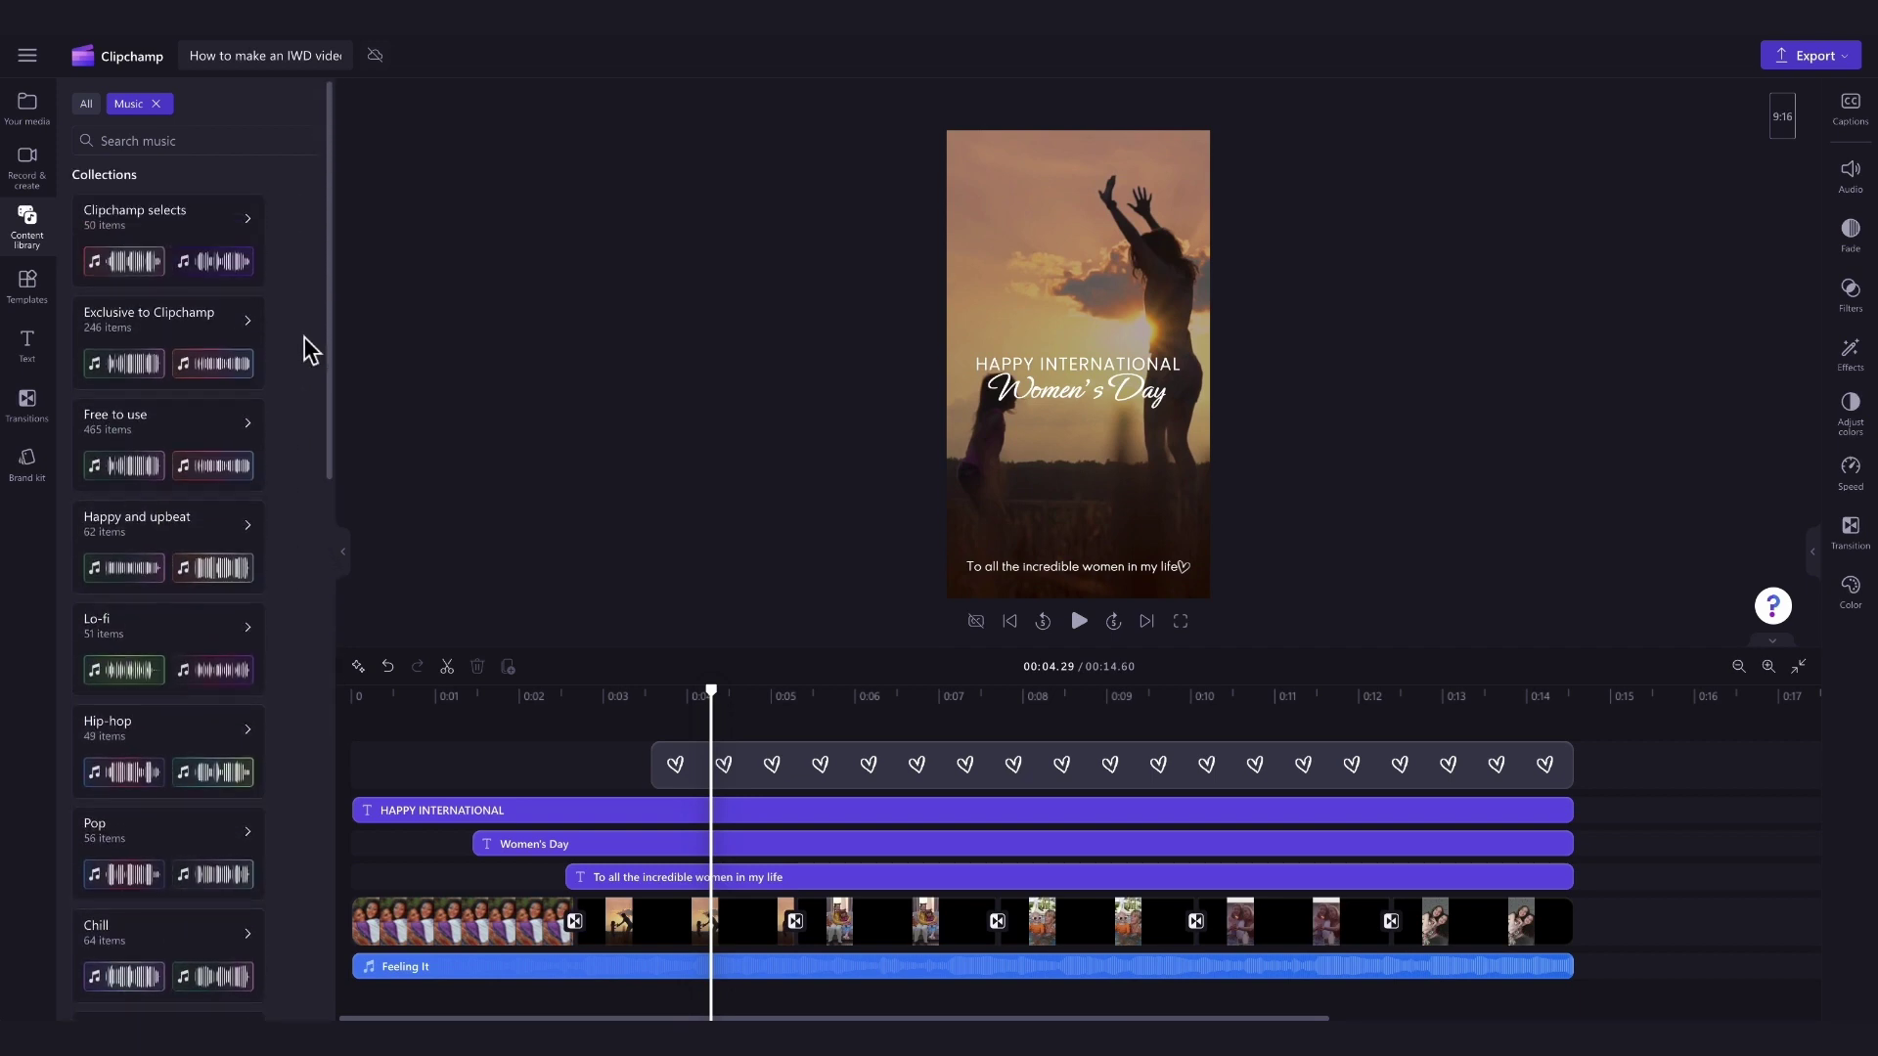
pyautogui.click(201, 154)
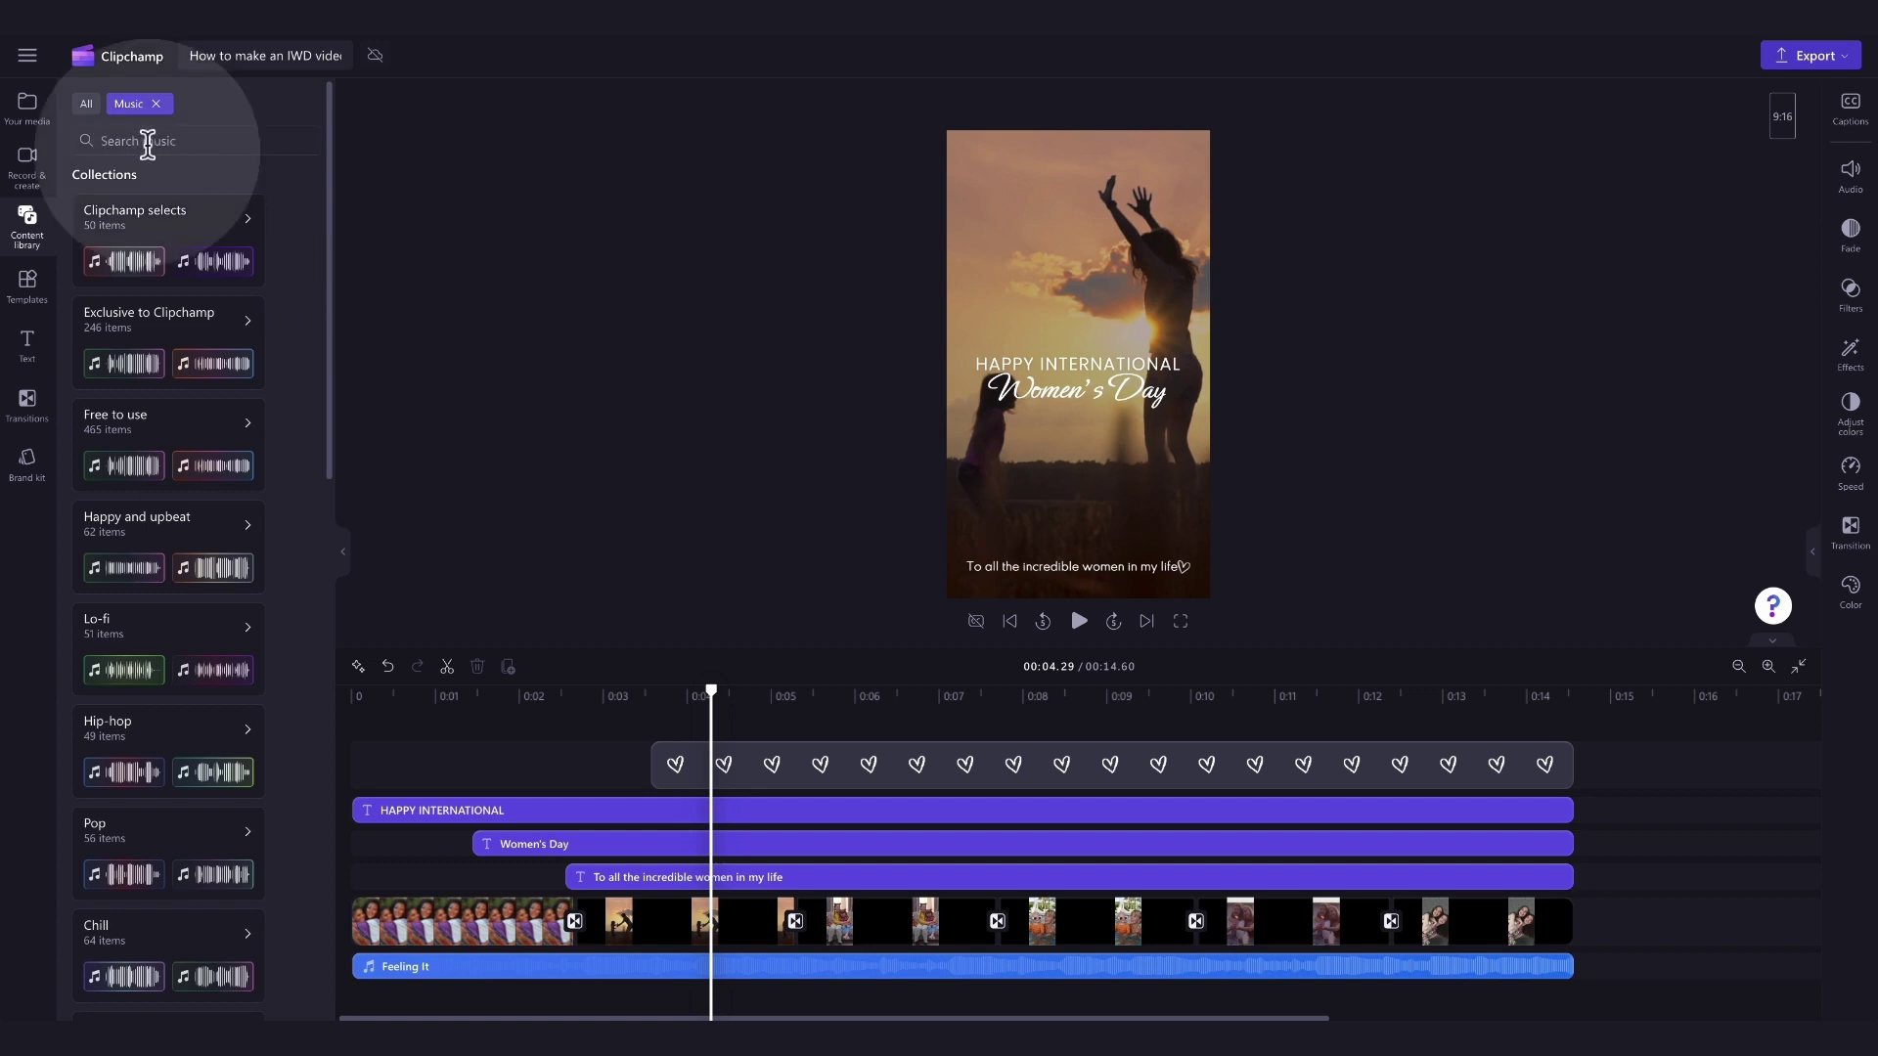
# Search music for 'up', preview Upbeat Guitars and Electronic upbeat vibe, and swap the latter in for Feeling It
pyautogui.write('upbeat')
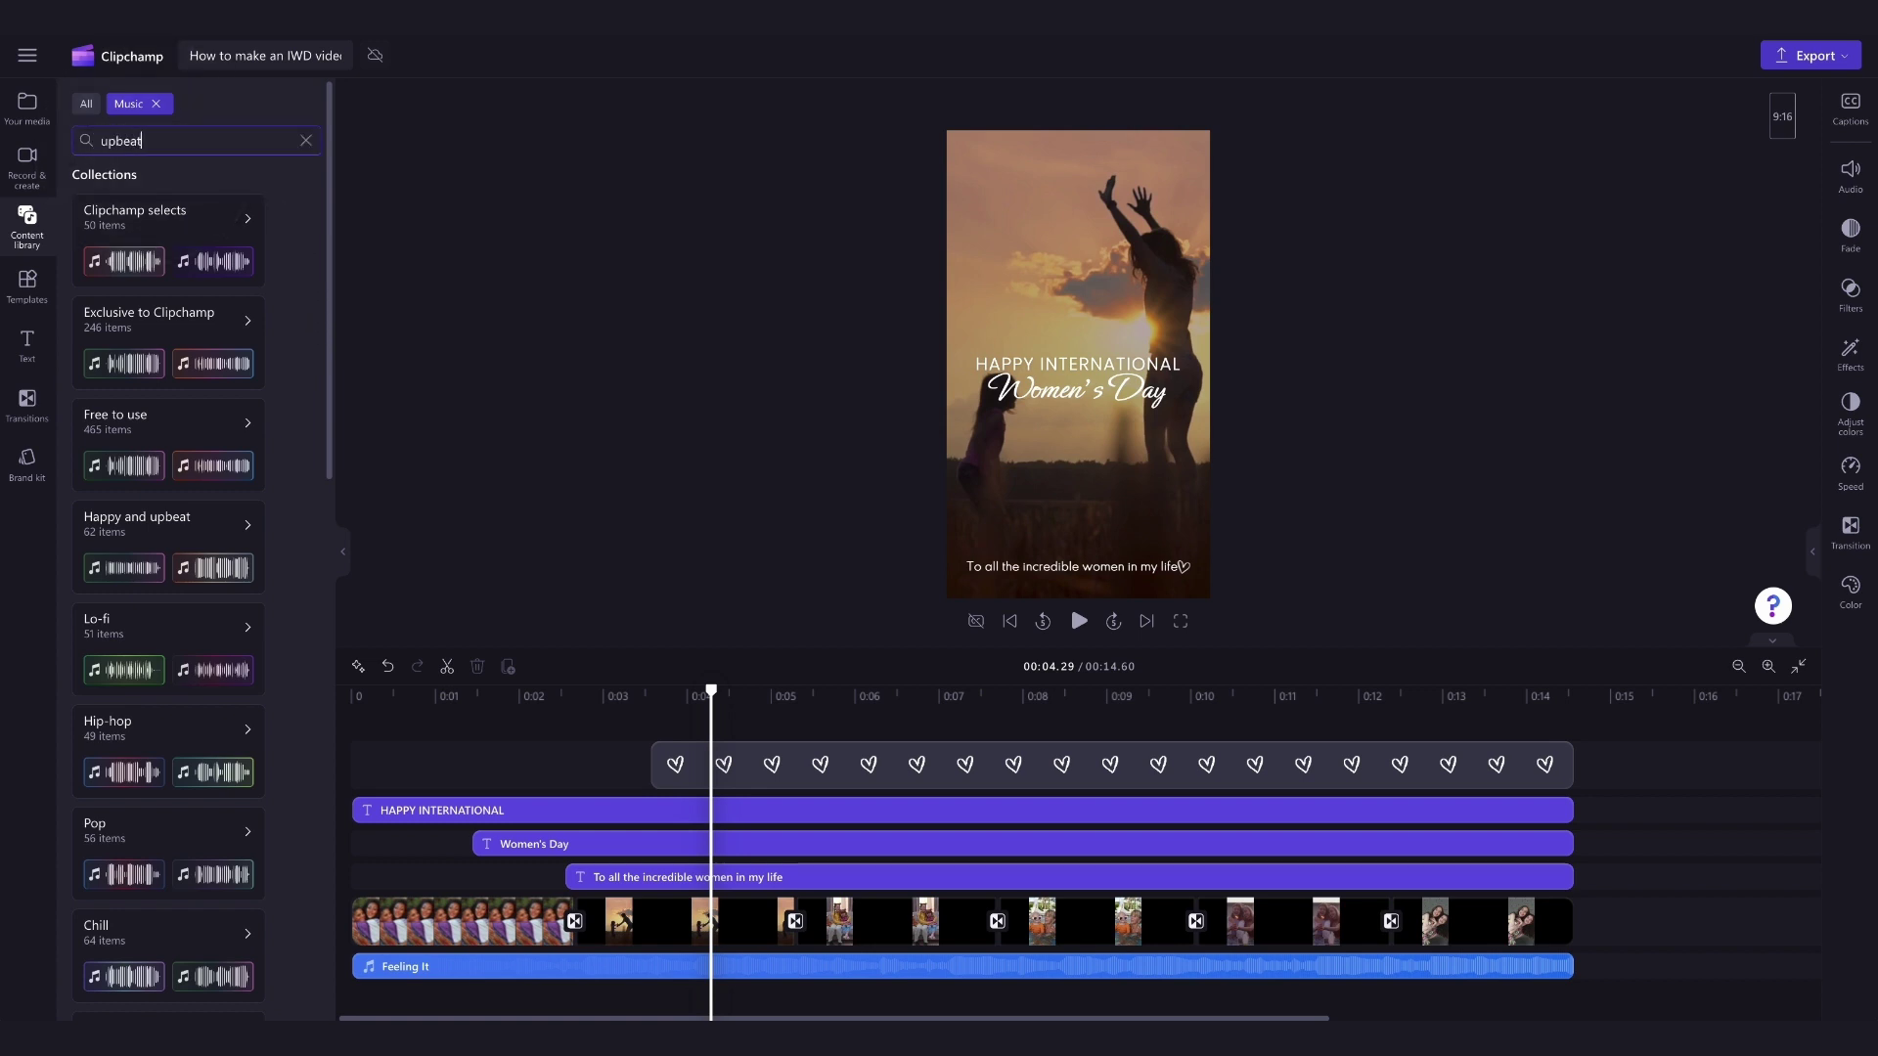
pyautogui.press('Return')
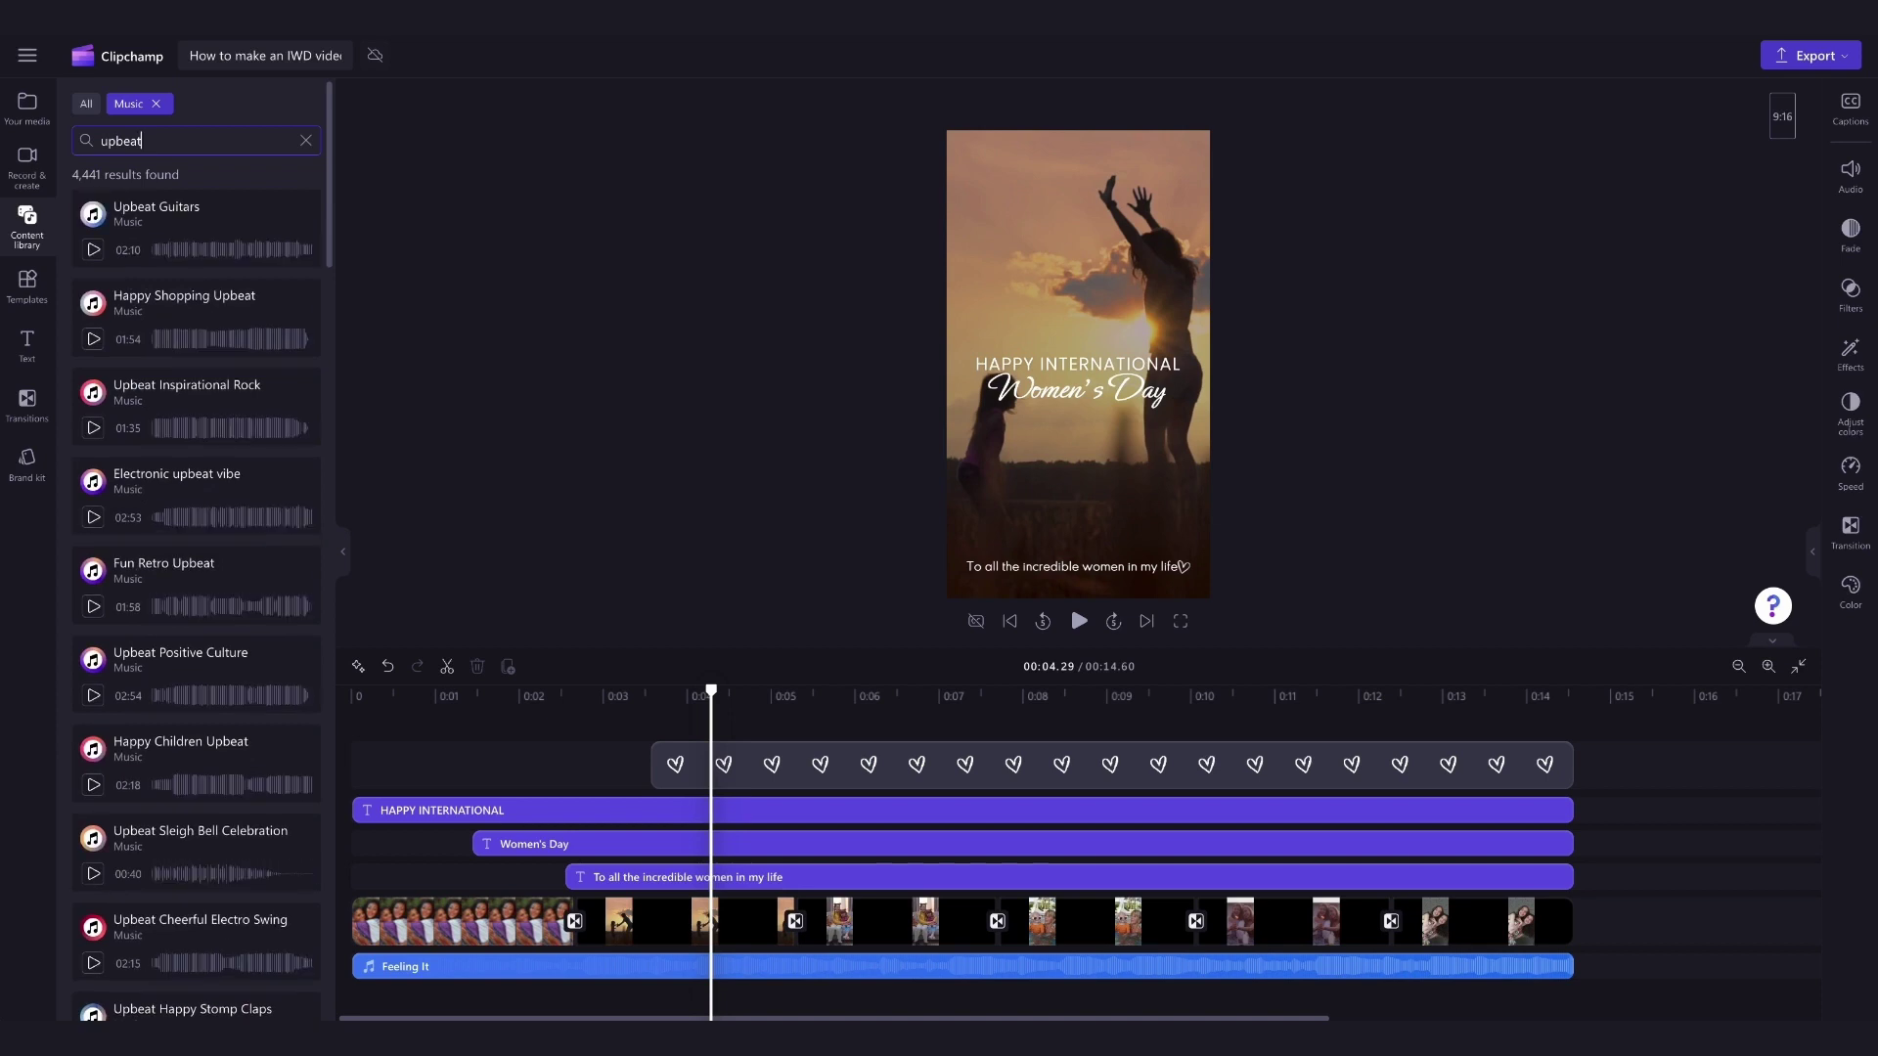
pyautogui.click(92, 249)
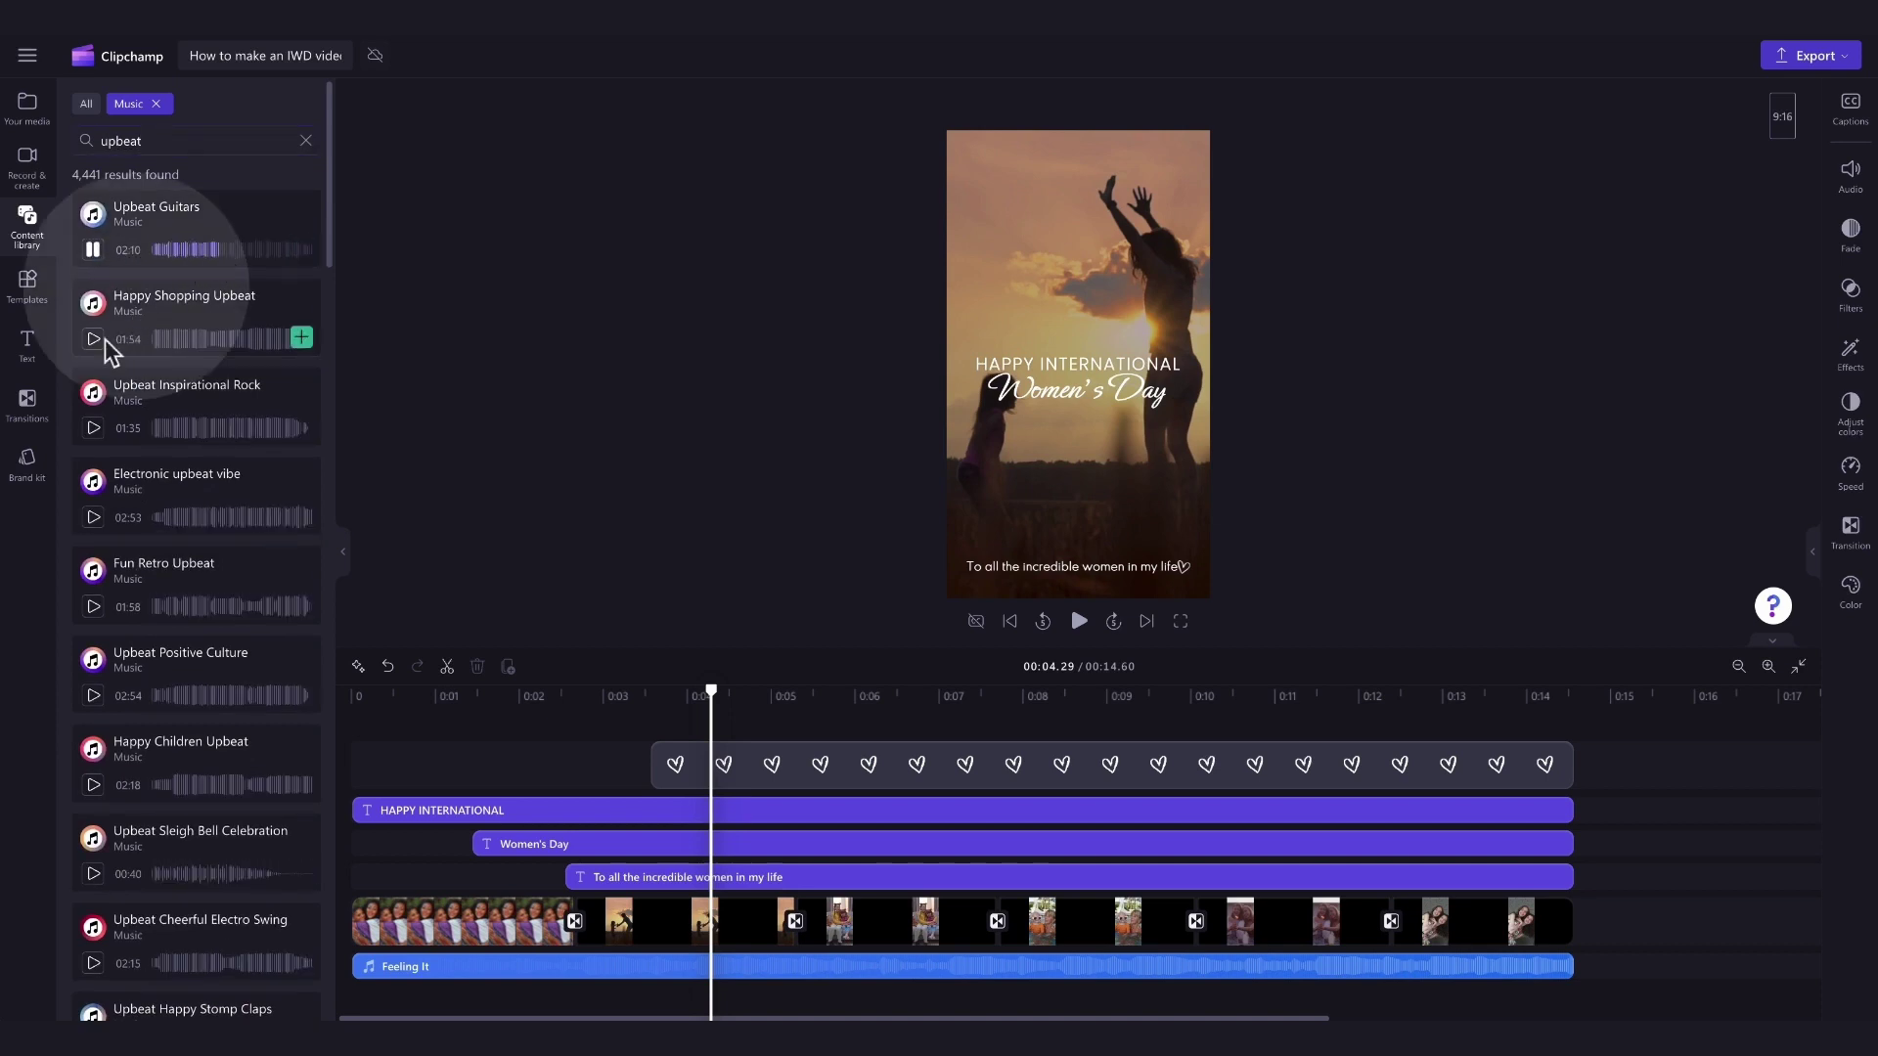
pyautogui.click(94, 517)
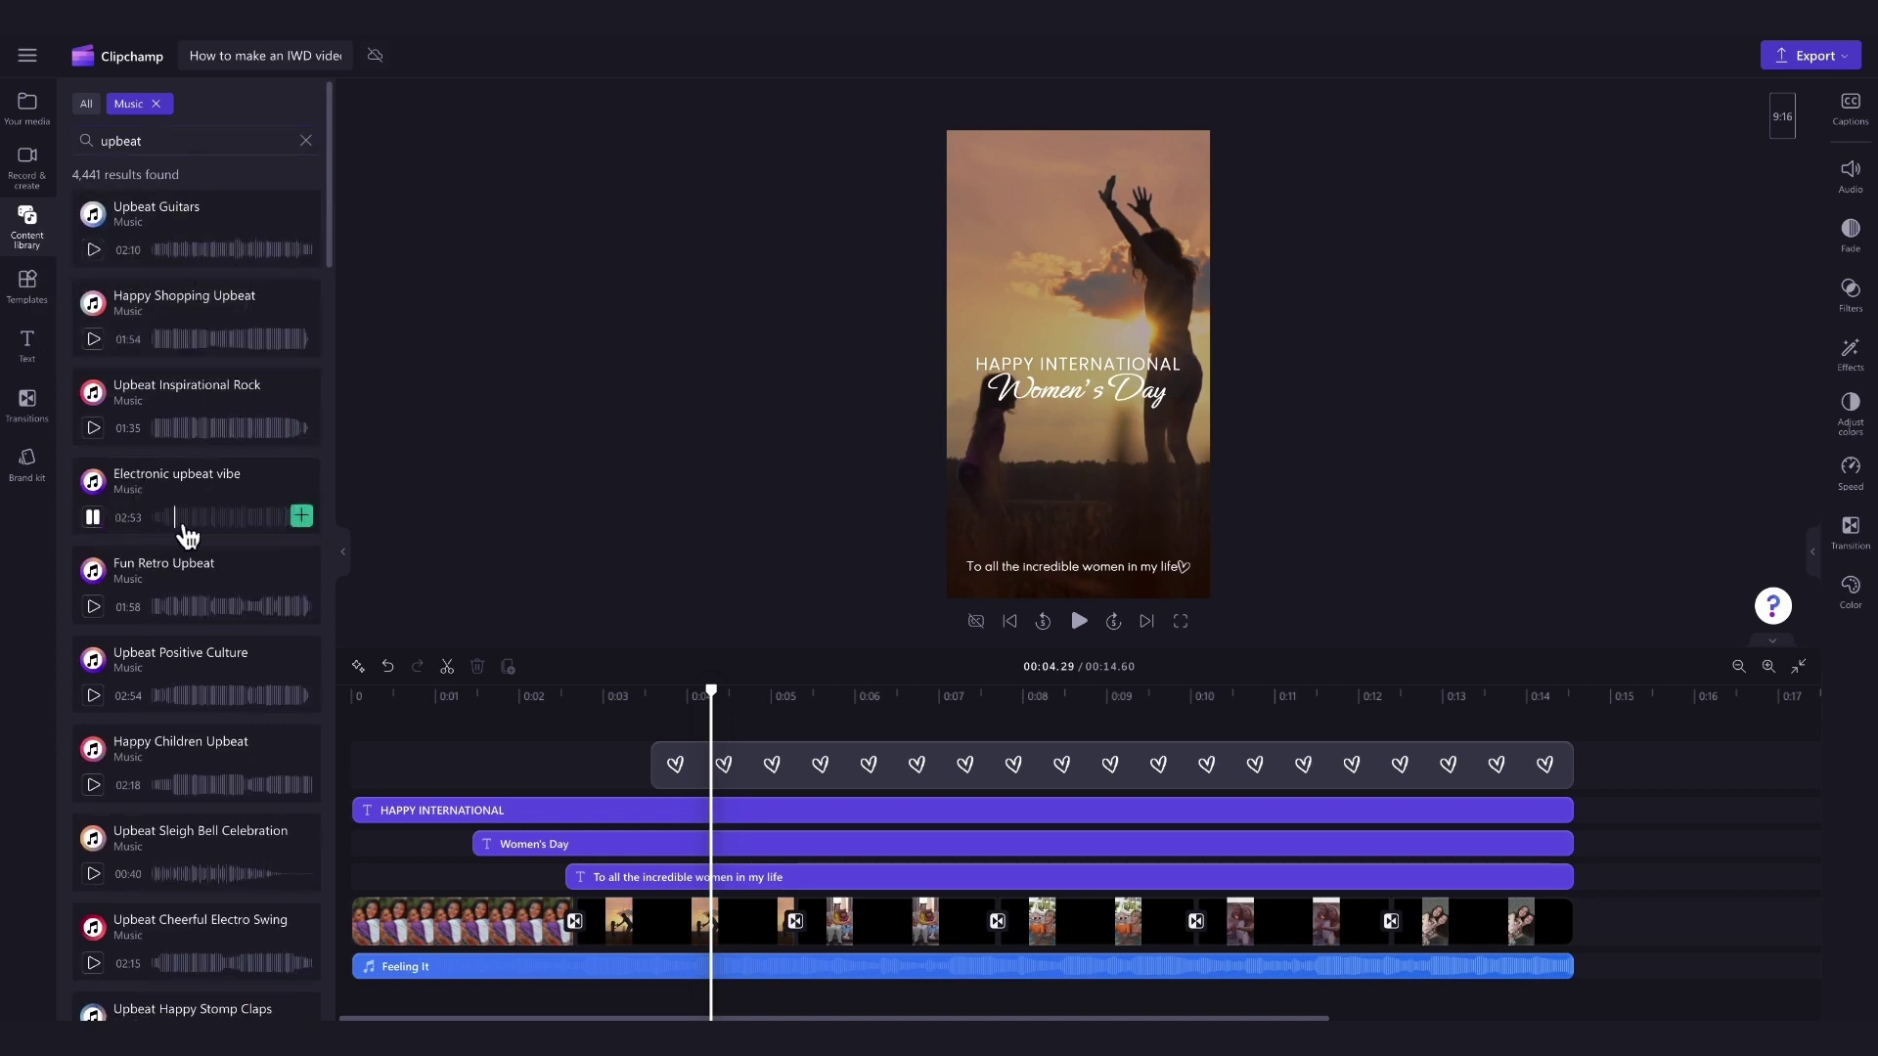
pyautogui.click(94, 518)
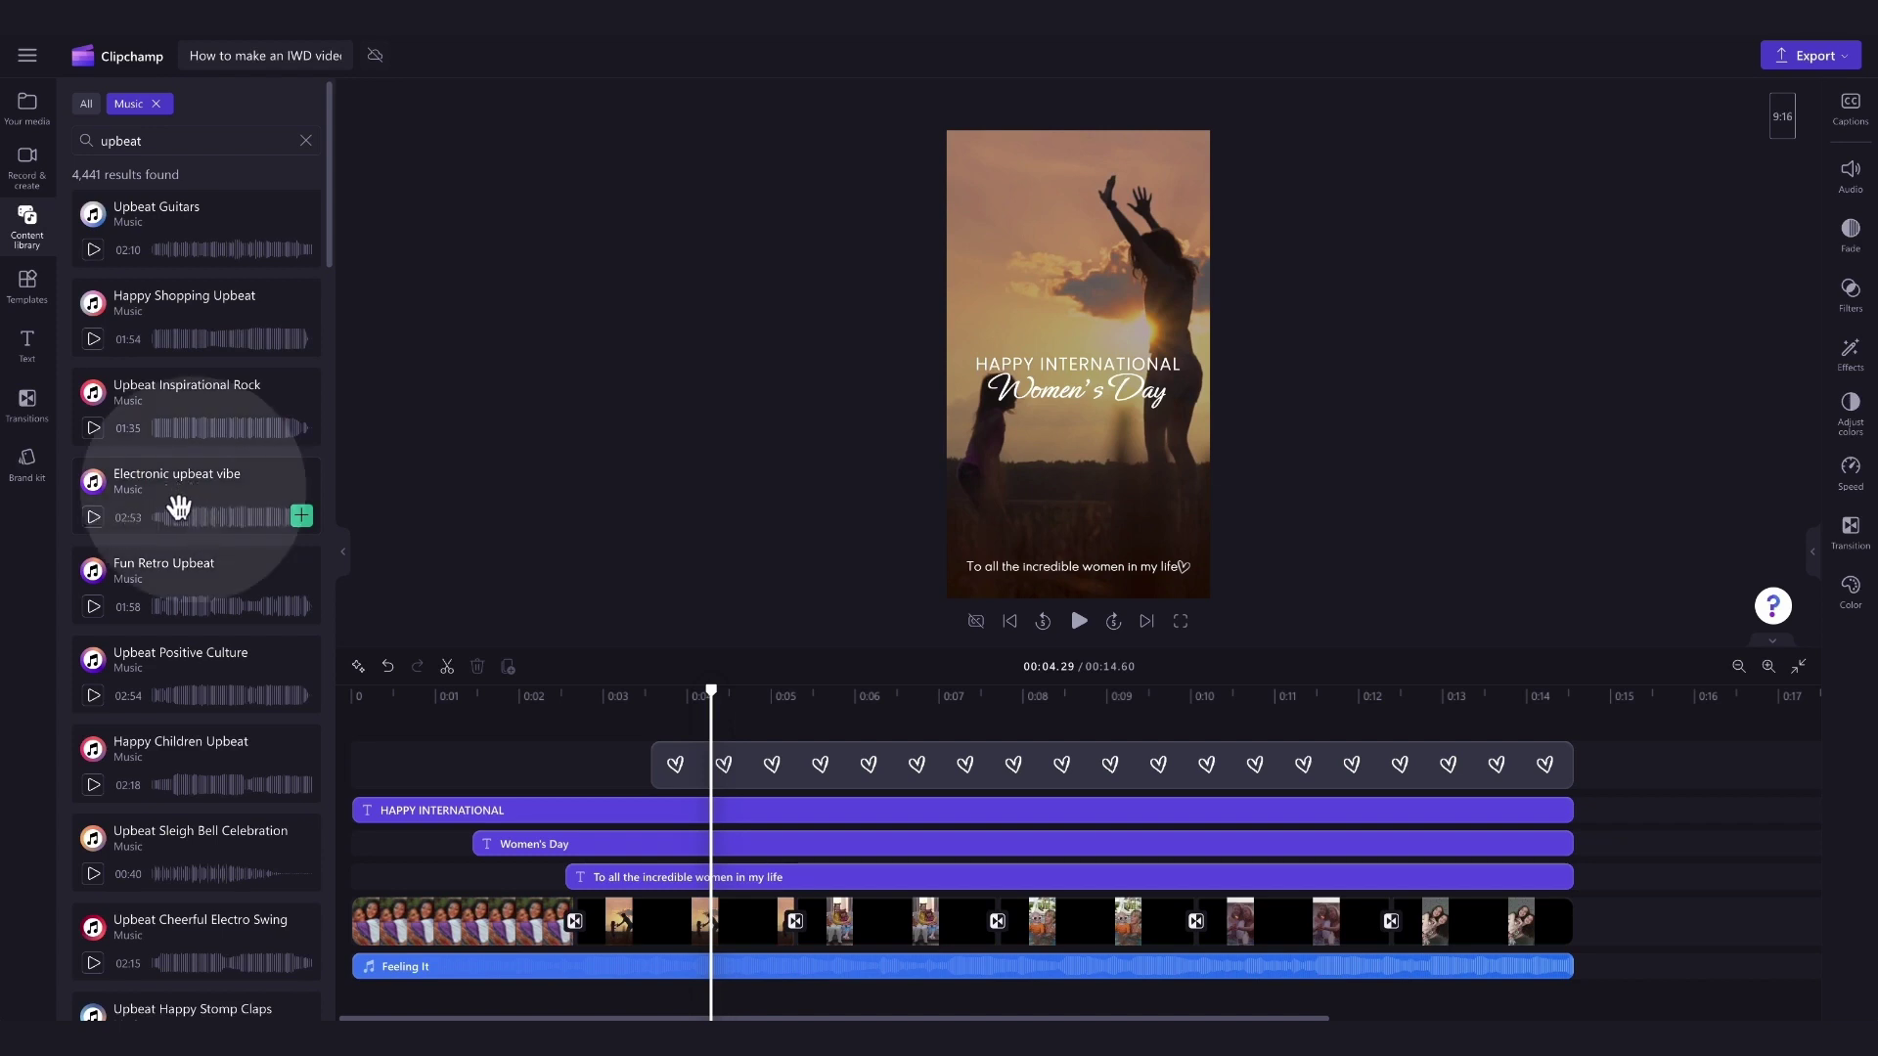
pyautogui.moveTo(180, 505); pyautogui.dragTo(745, 988)
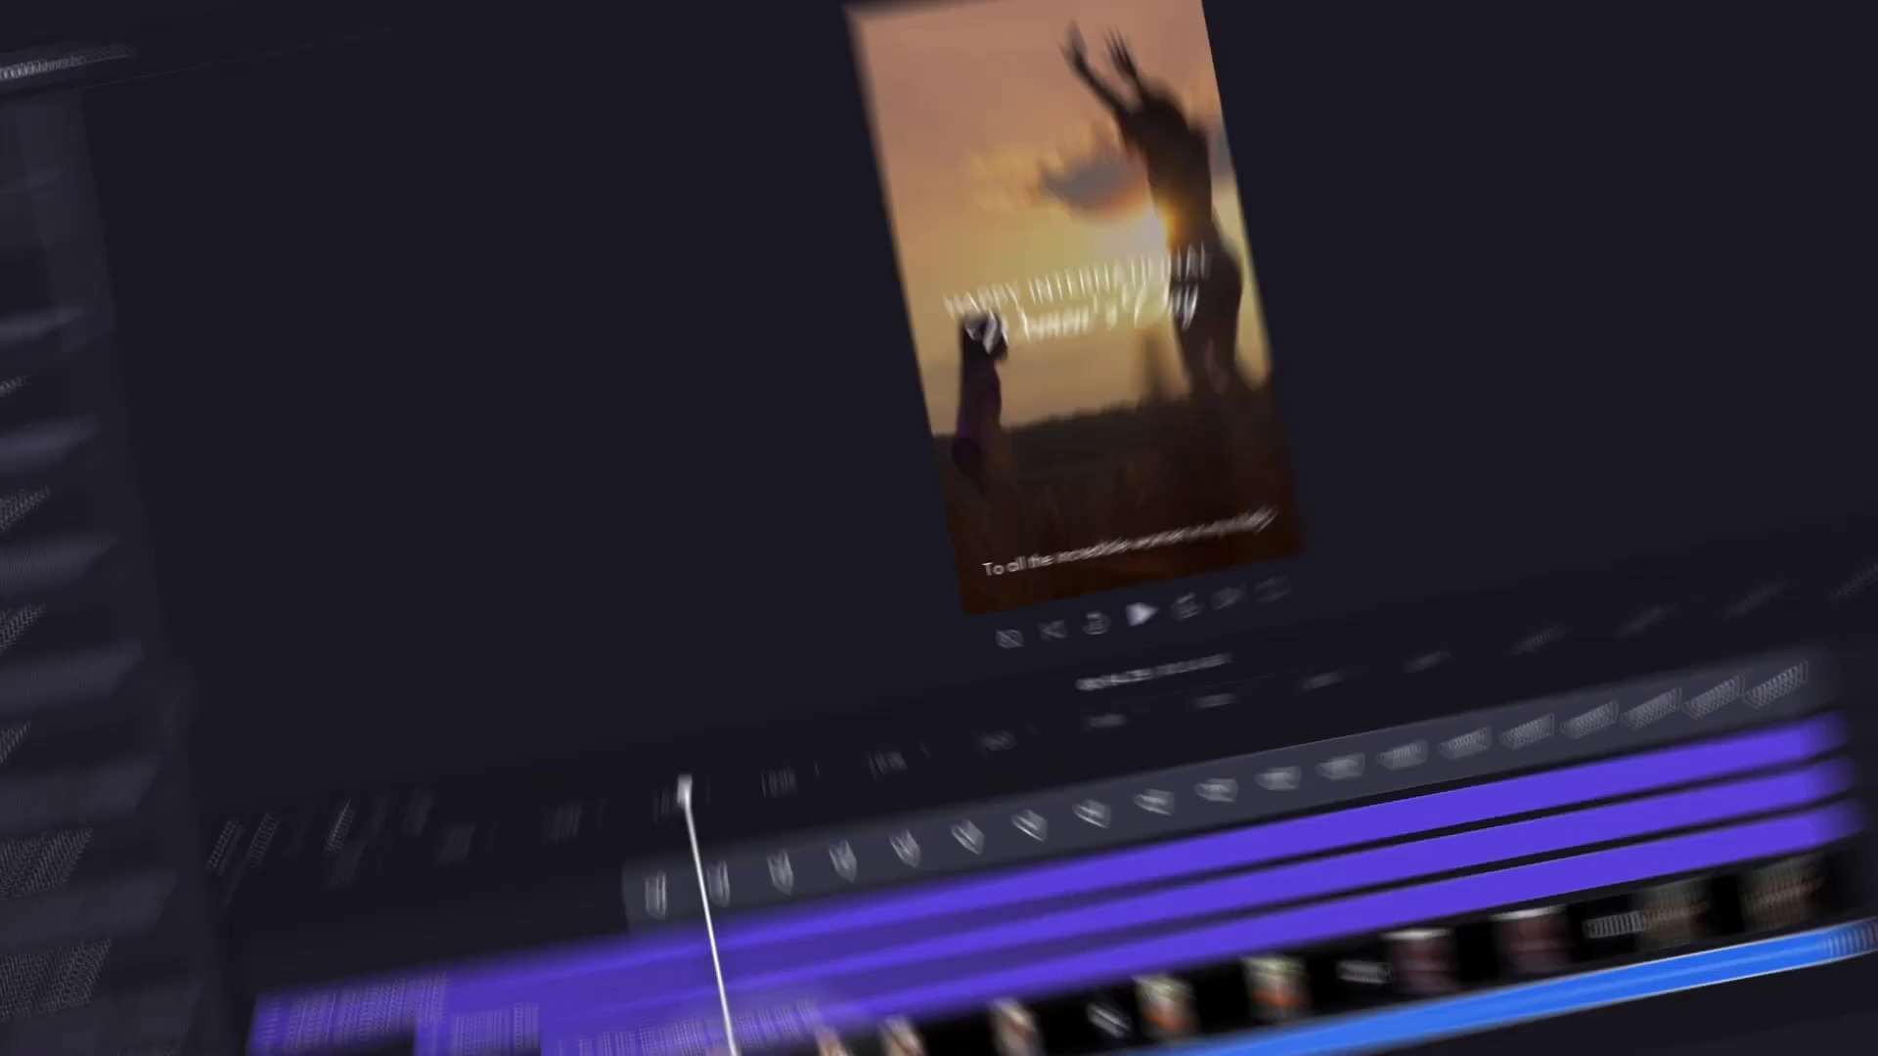
pyautogui.click(1079, 621)
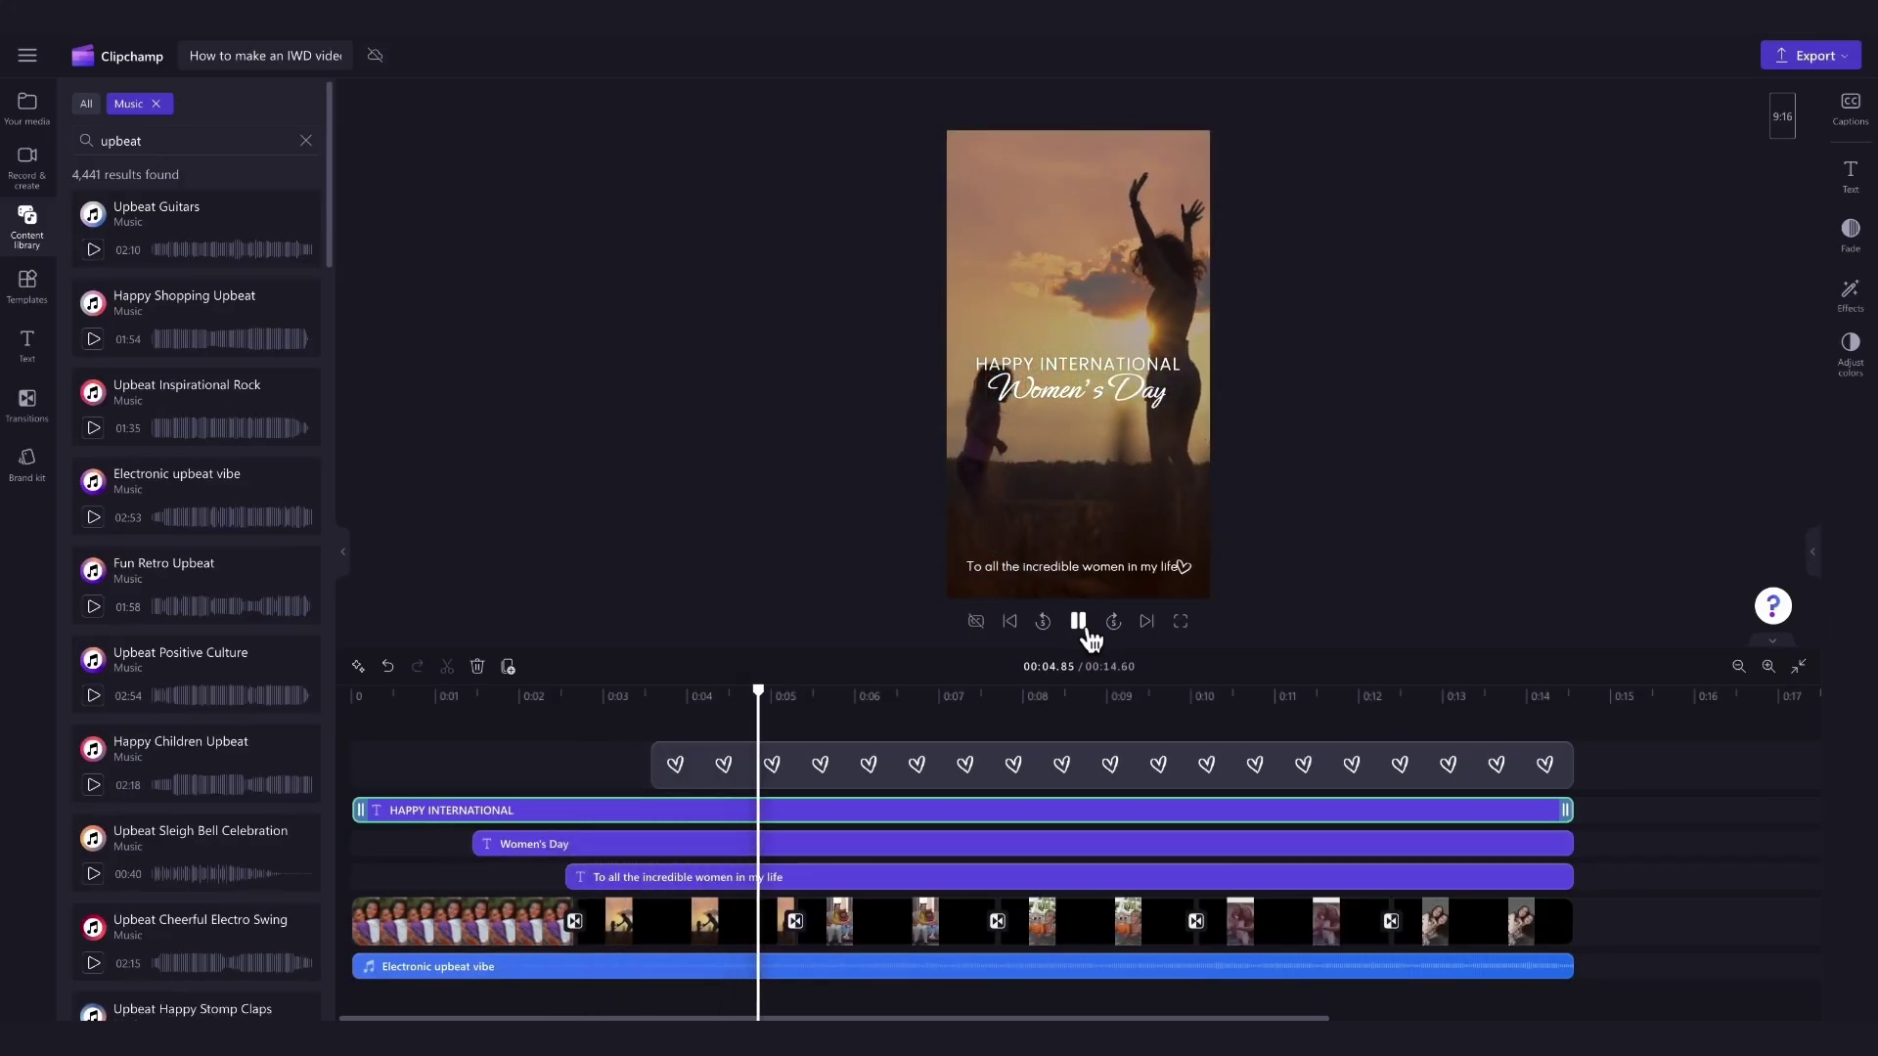
# Export the video at 1080p and save How to make an IWD video.mp4 to Documents
pyautogui.click(1089, 631)
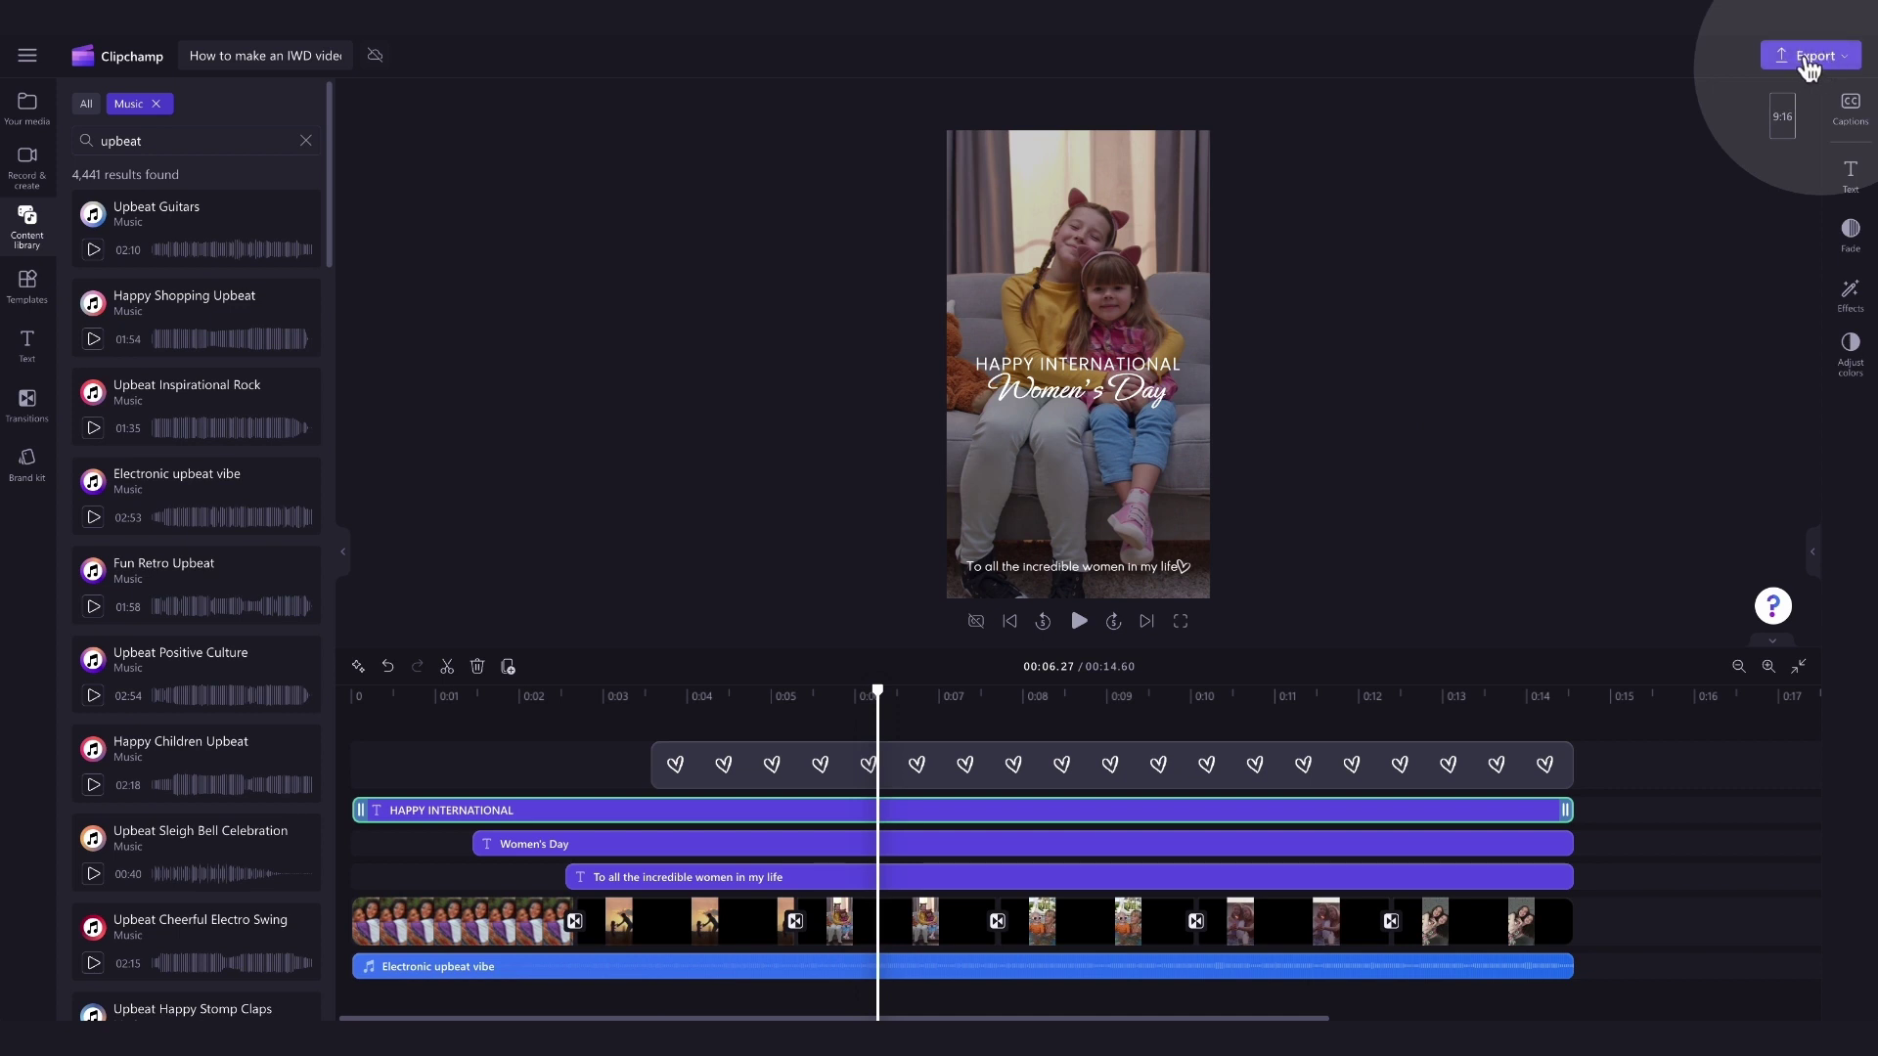
pyautogui.click(1808, 61)
pyautogui.click(1640, 302)
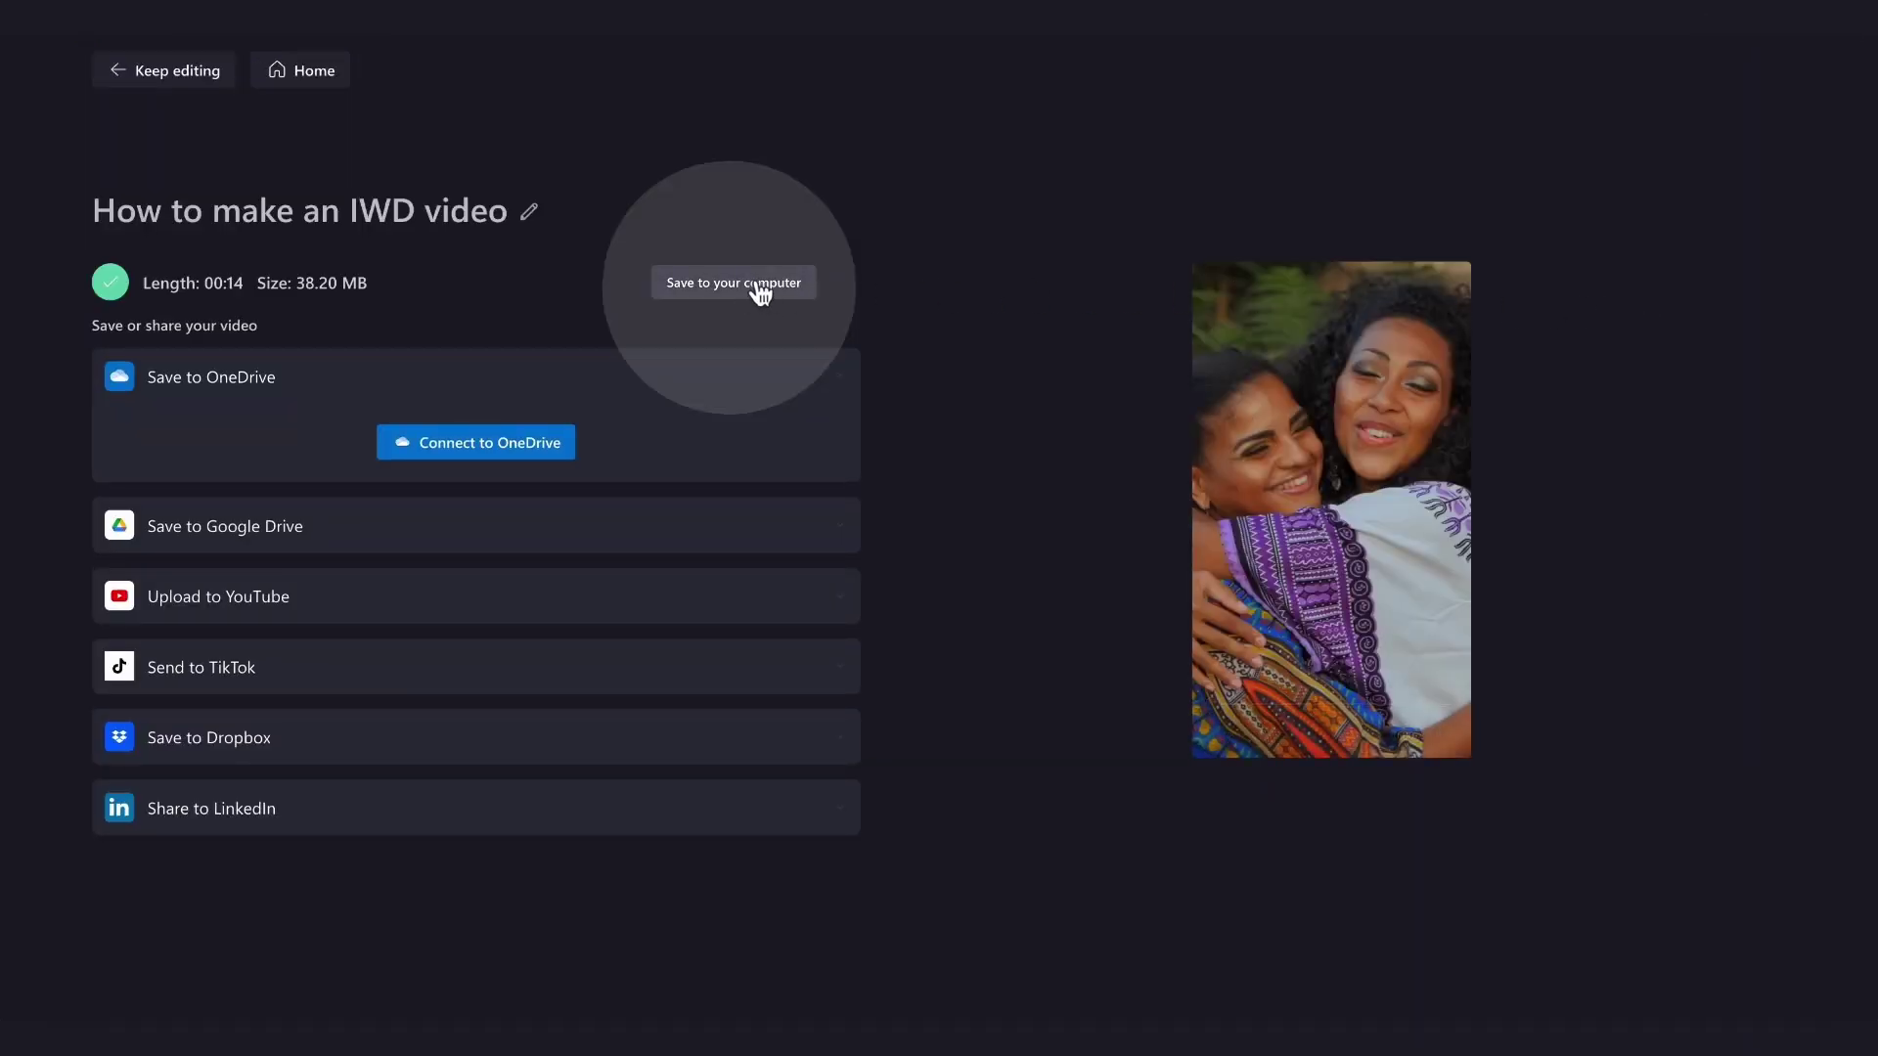
pyautogui.click(743, 290)
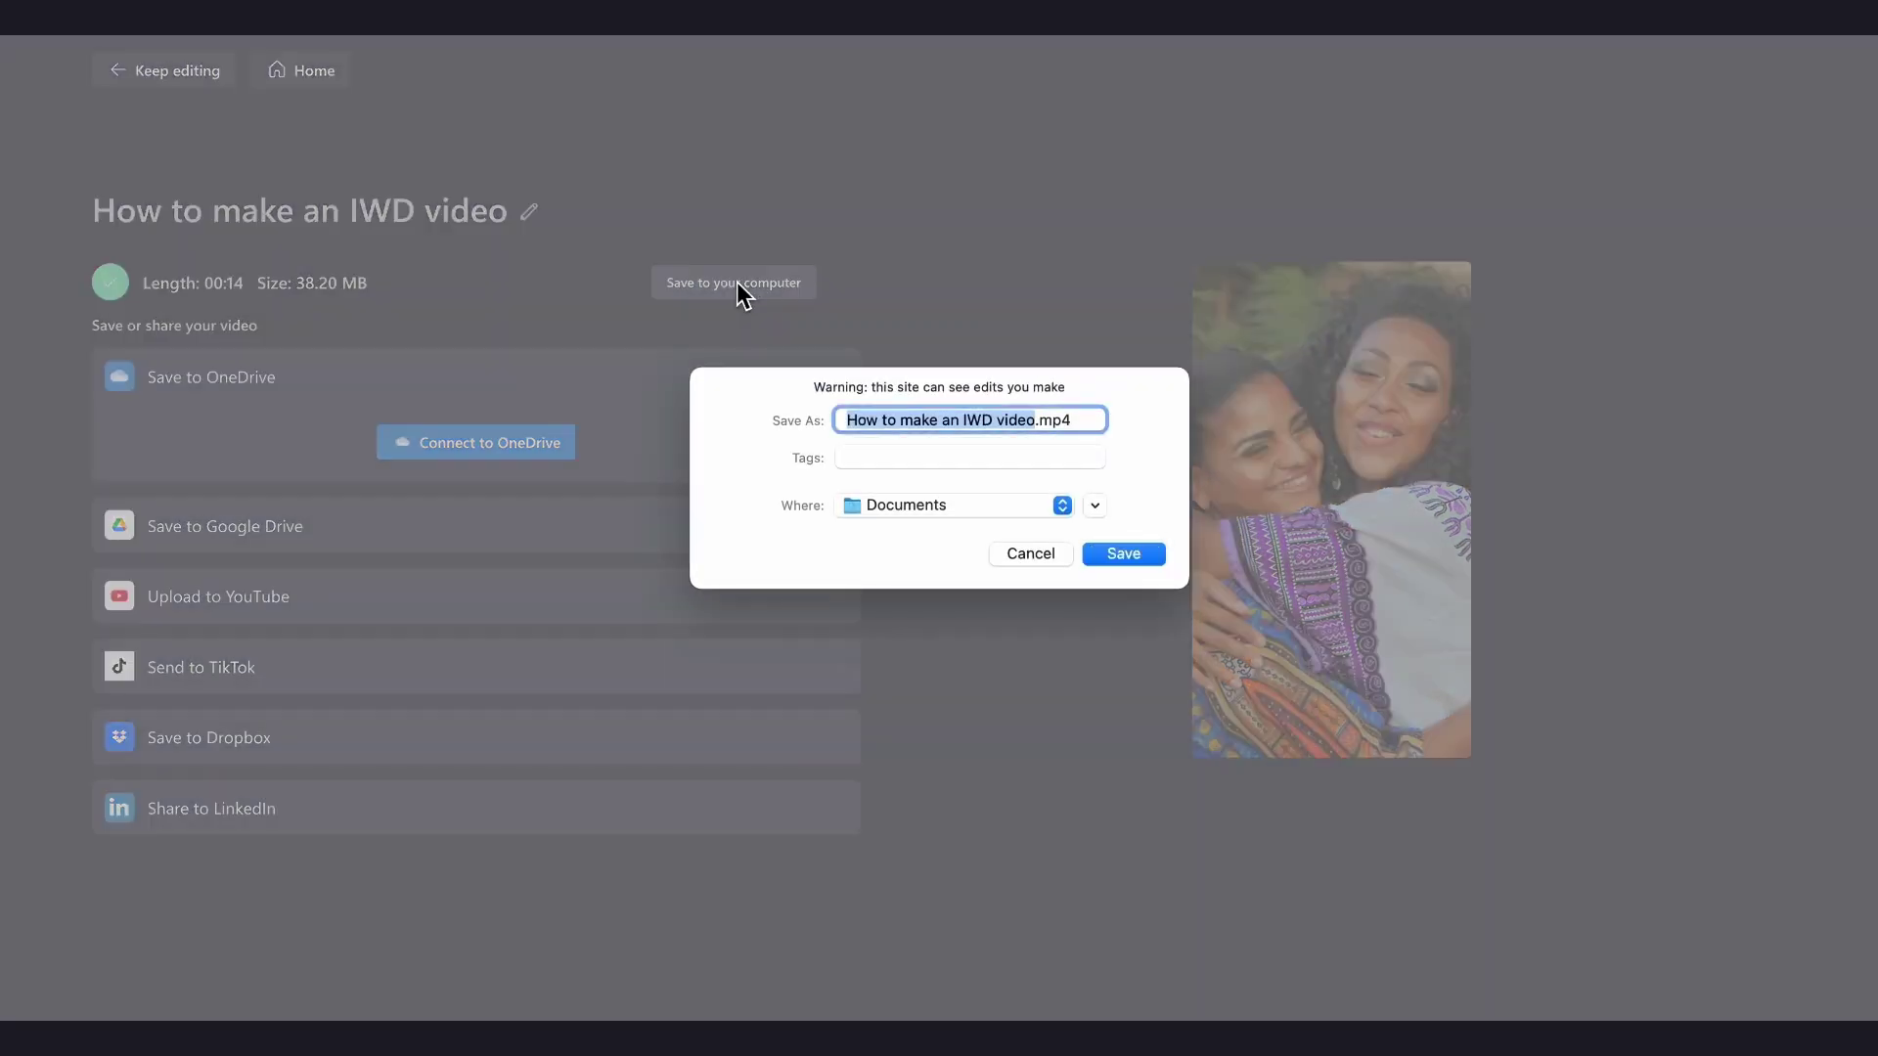
pyautogui.click(1122, 555)
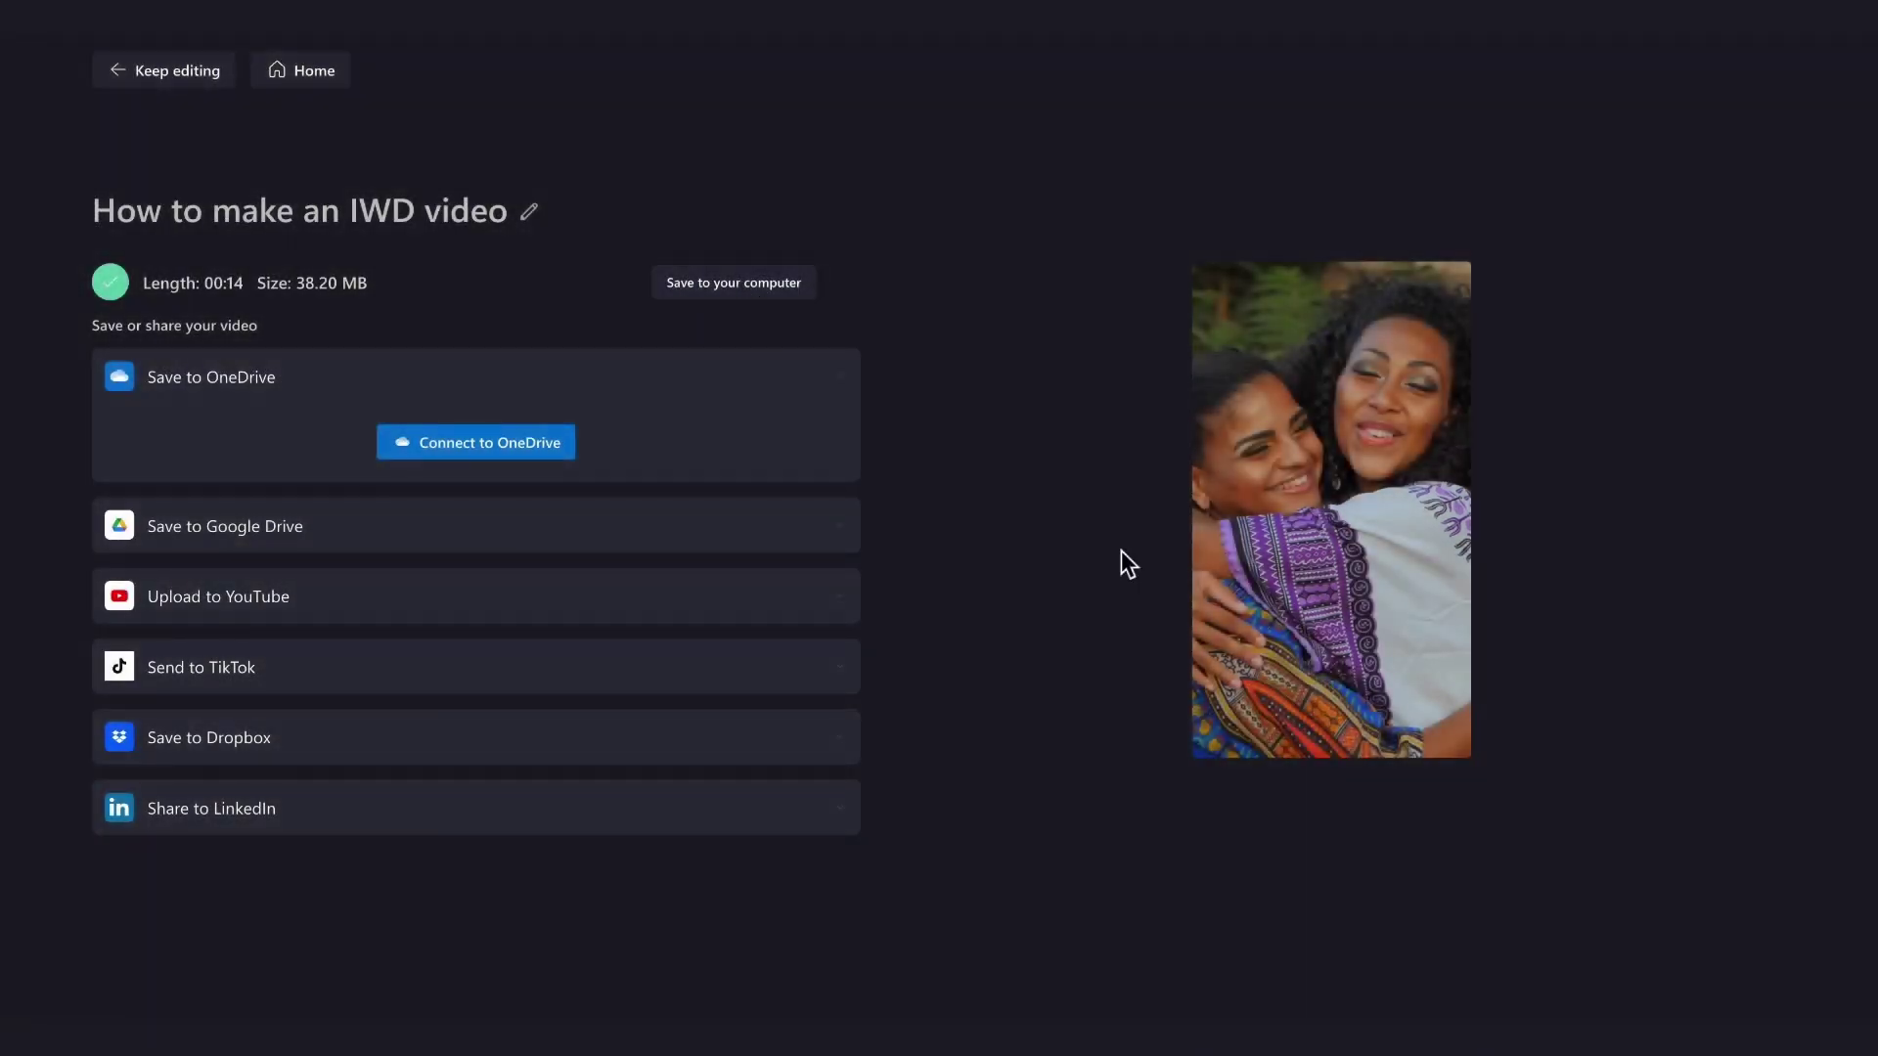